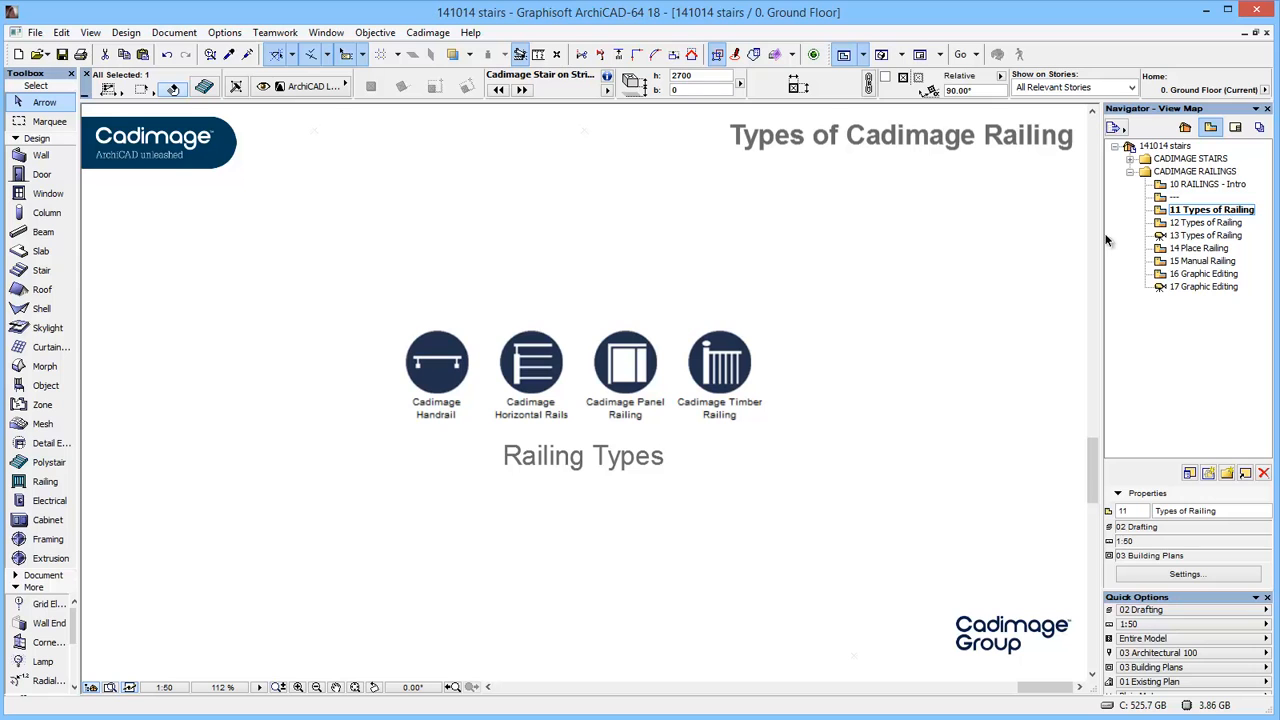
Compare the four Cadimage railing types in the railing defaults, choose Horizontal Rails, and open the 13 Types of Railing view
double_click(45, 482)
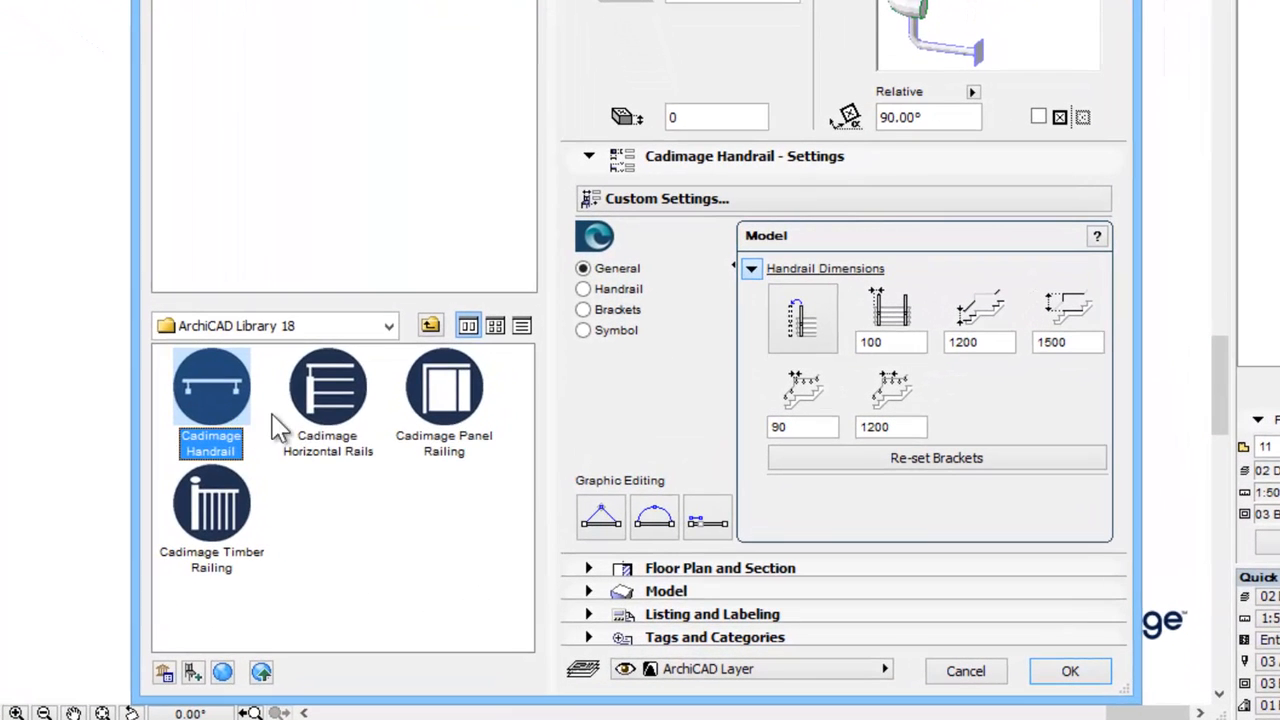
click(306, 398)
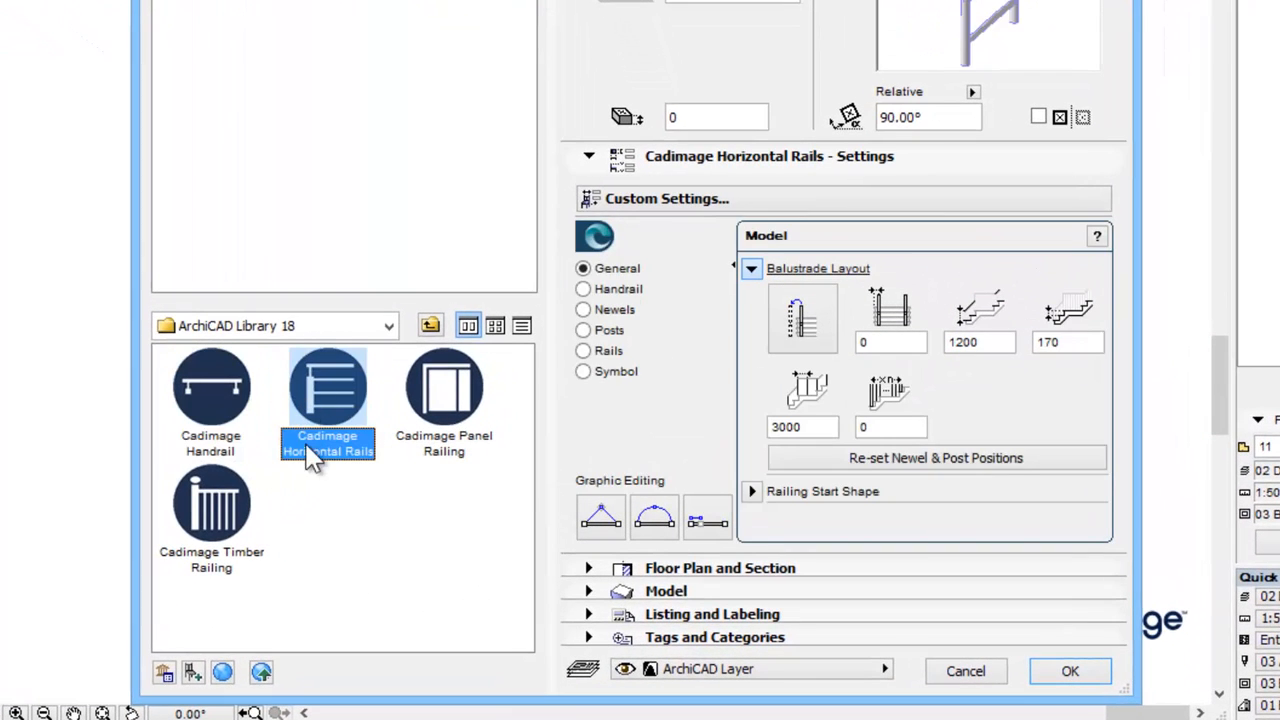
click(472, 420)
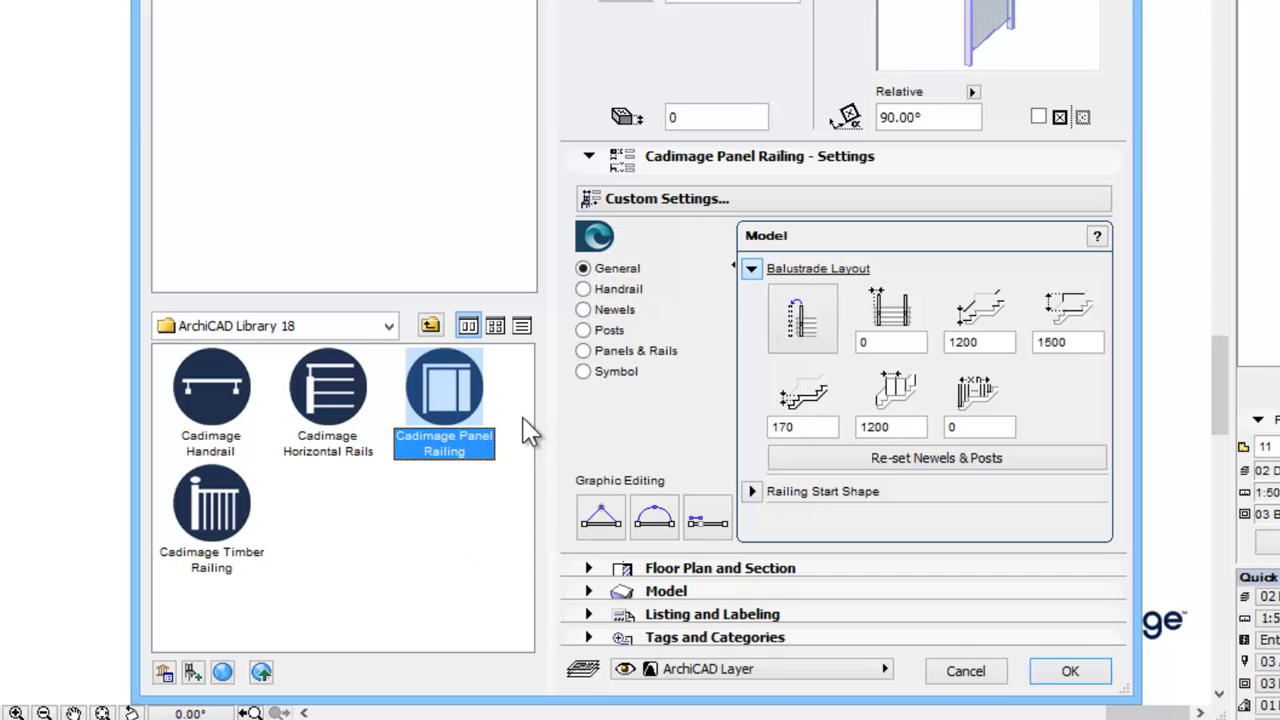
click(245, 515)
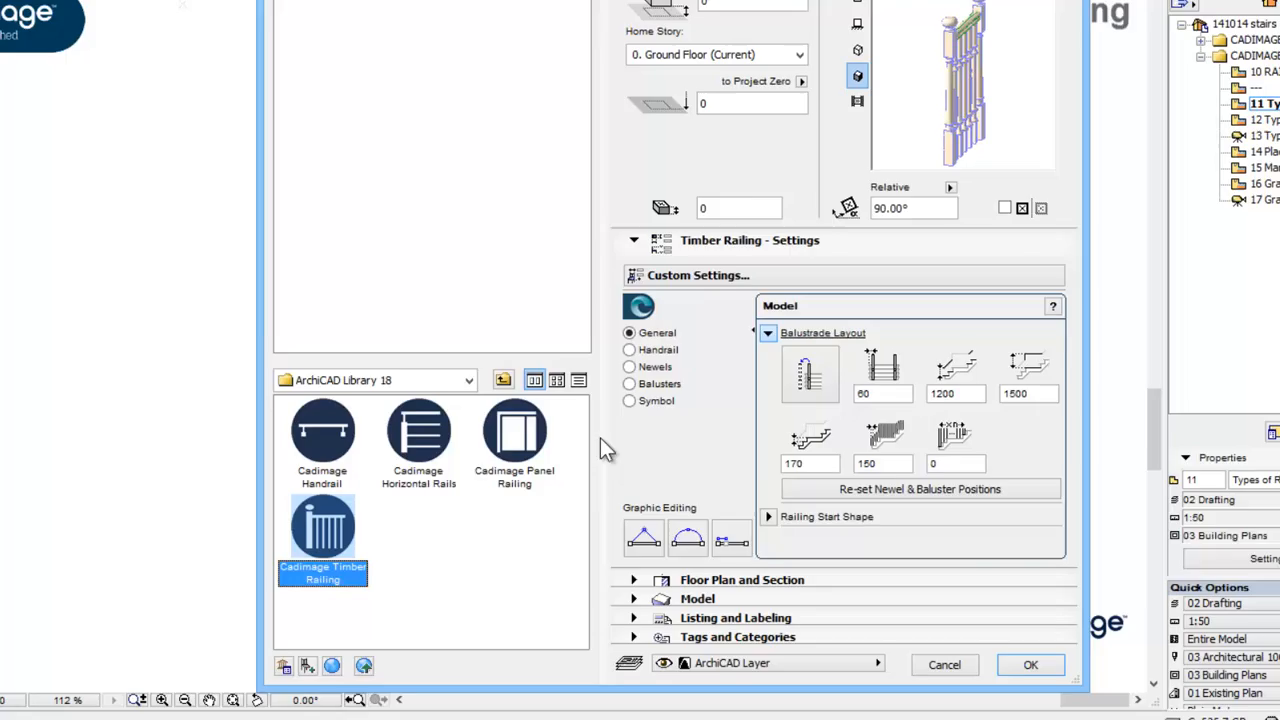
click(412, 418)
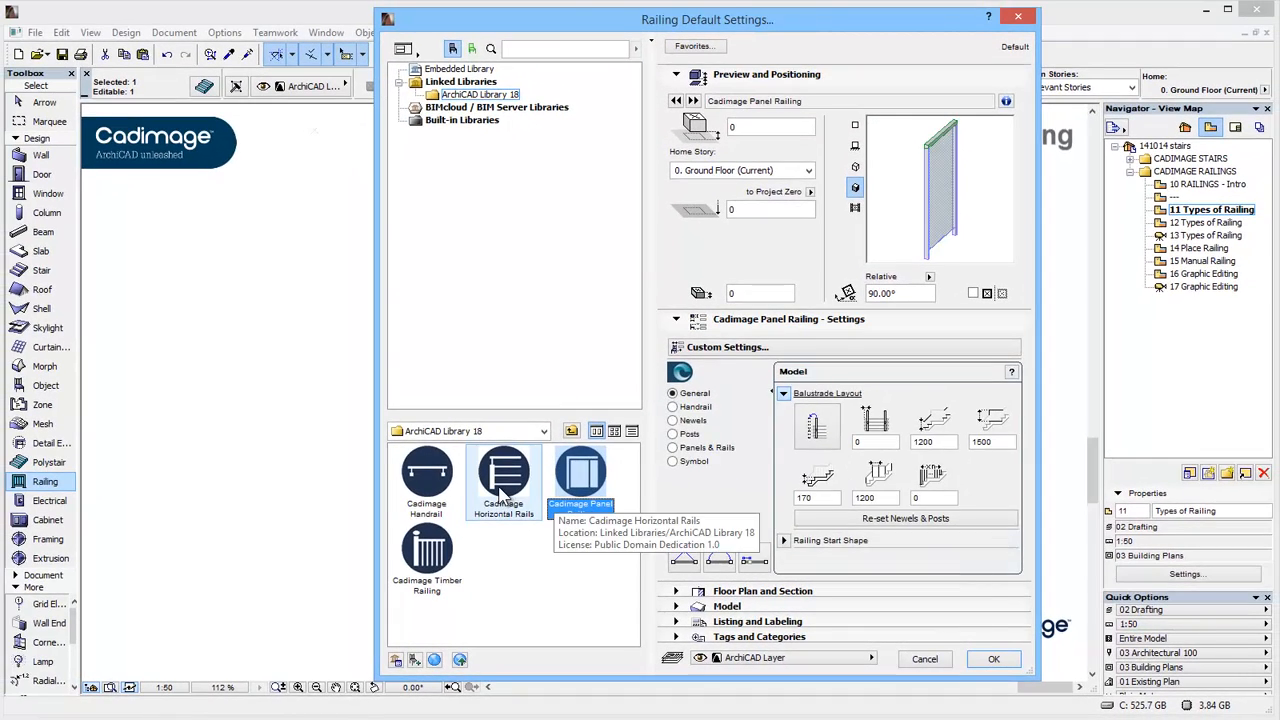
click(463, 455)
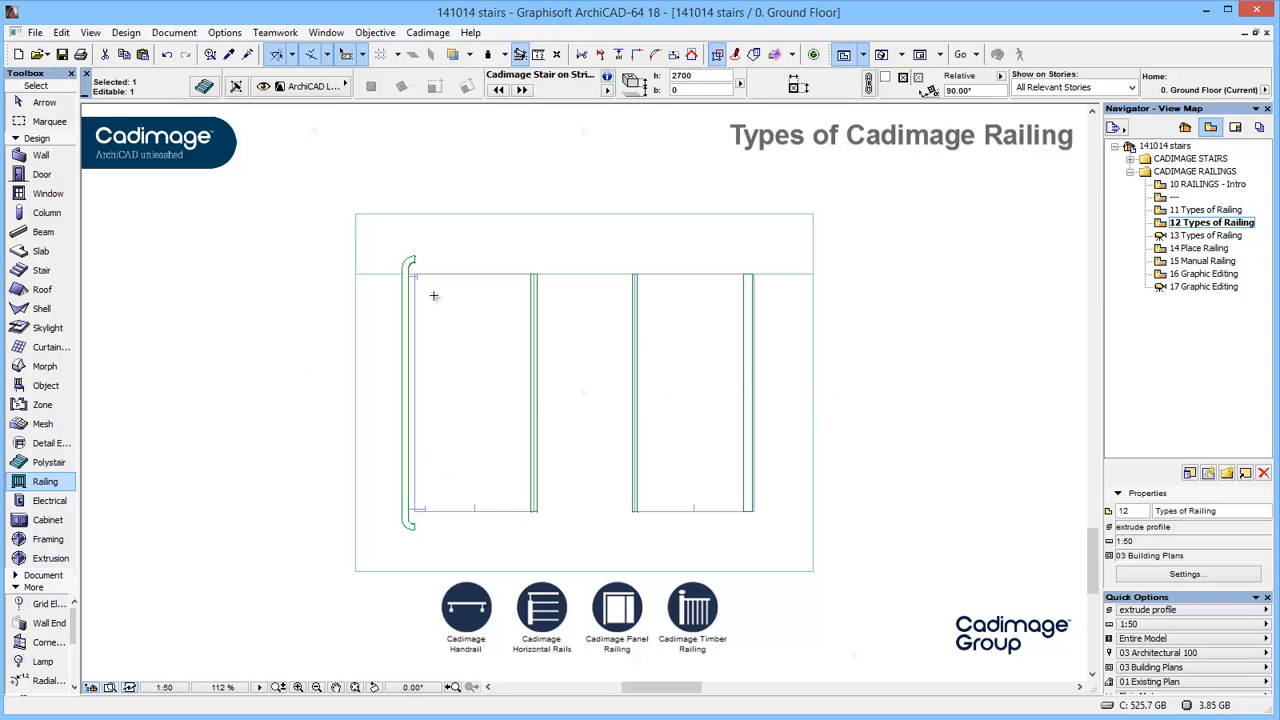
double_click(1212, 236)
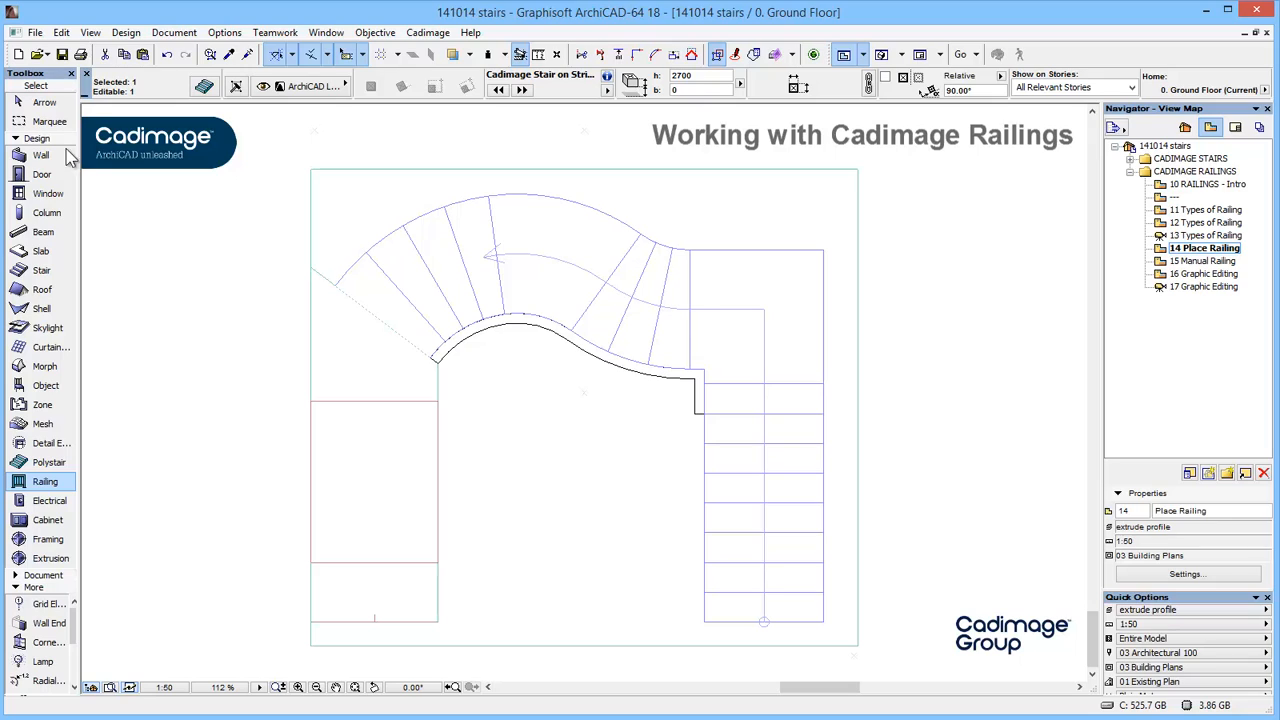
Select the curved Cadimage Solid Stair in the plan and start Place Railings for it
click(43, 106)
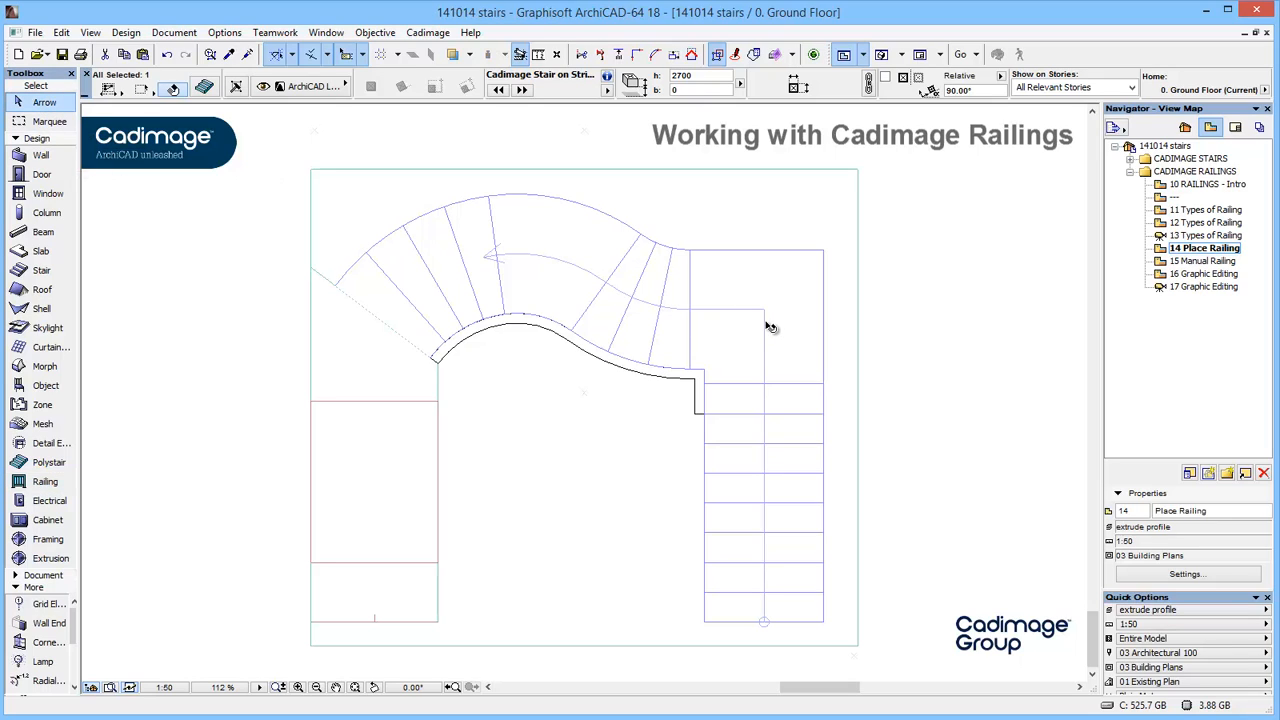
click(765, 316)
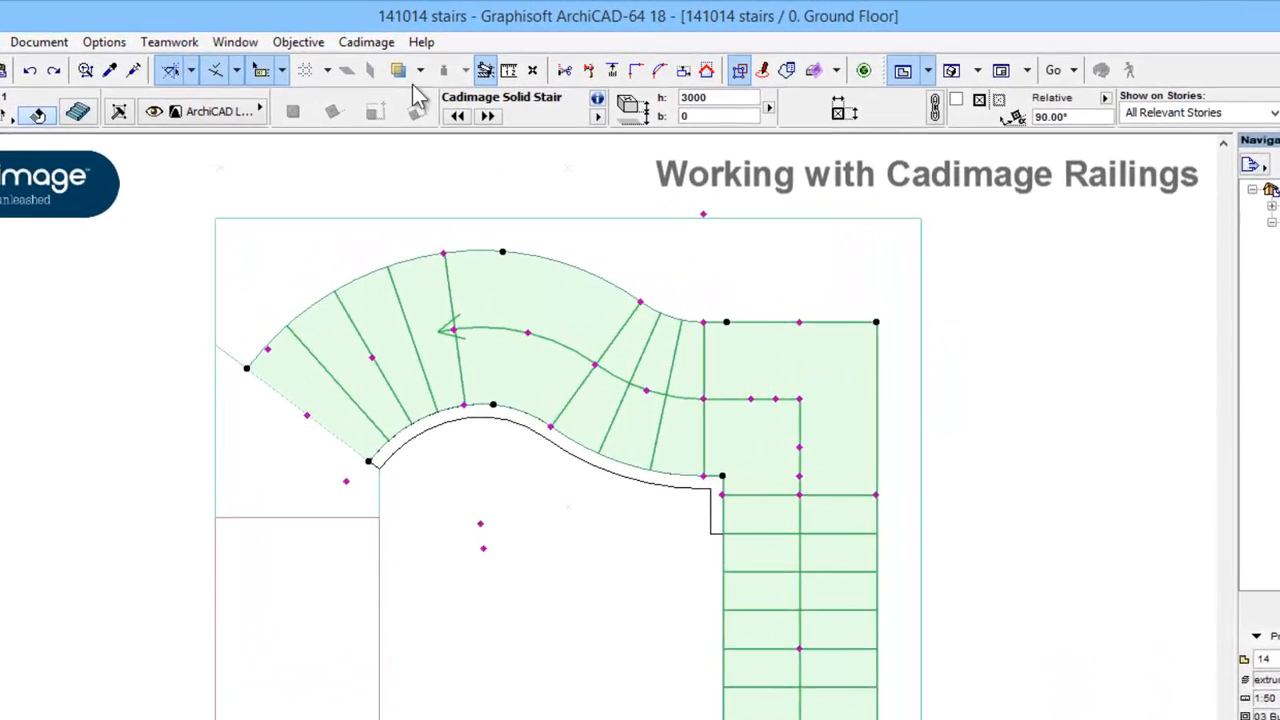
click(420, 32)
mouse_move(284, 185)
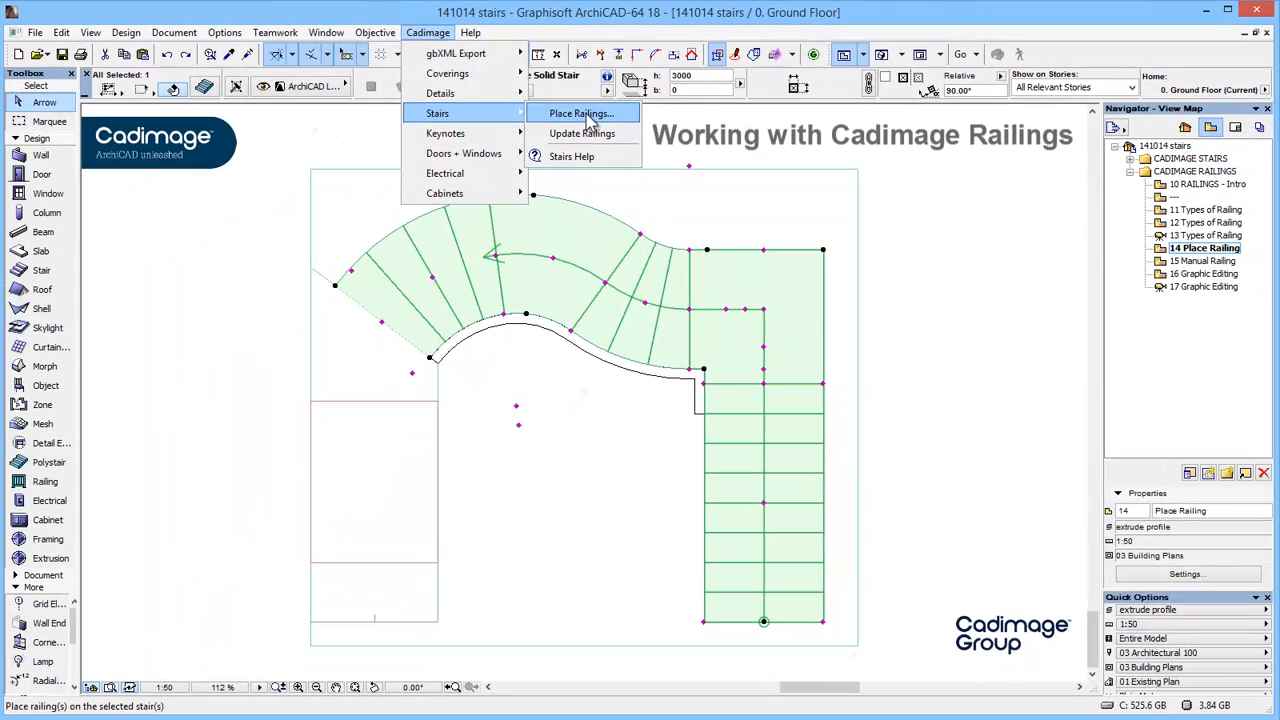
click(588, 115)
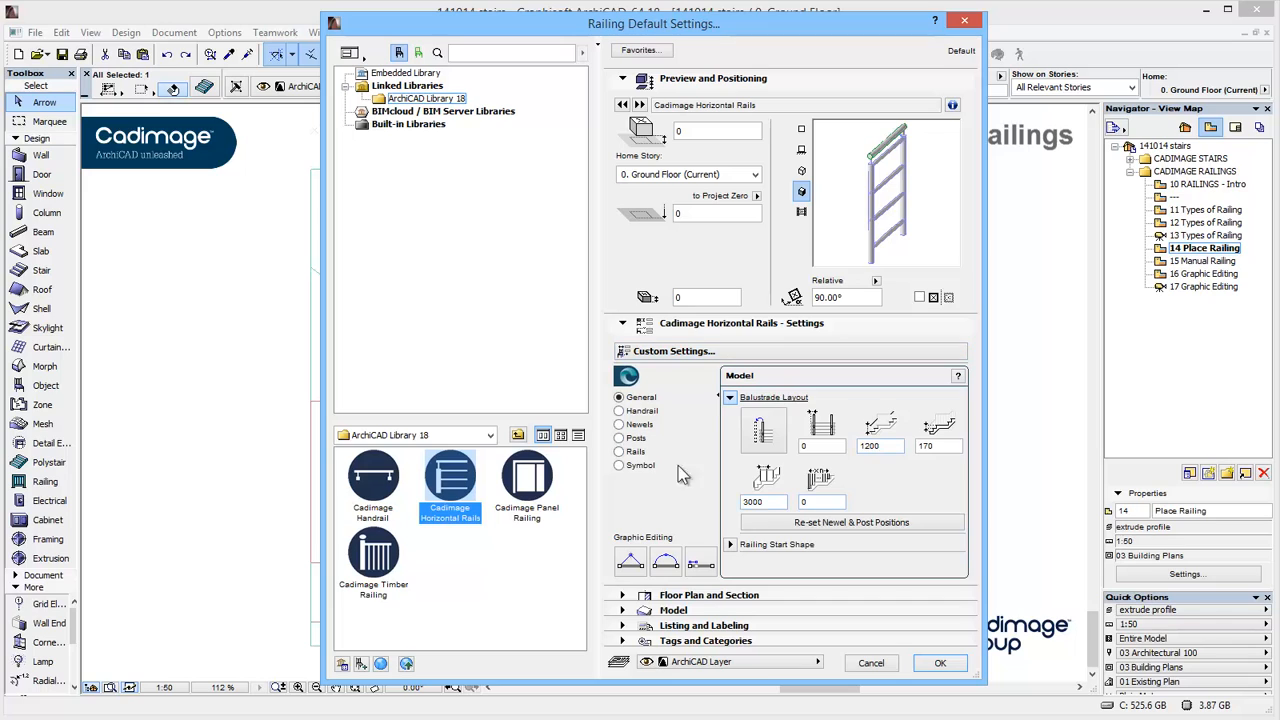
Set the handrail profile of the Cadimage Horizontal Rails railing to Traditional
click(634, 411)
click(772, 438)
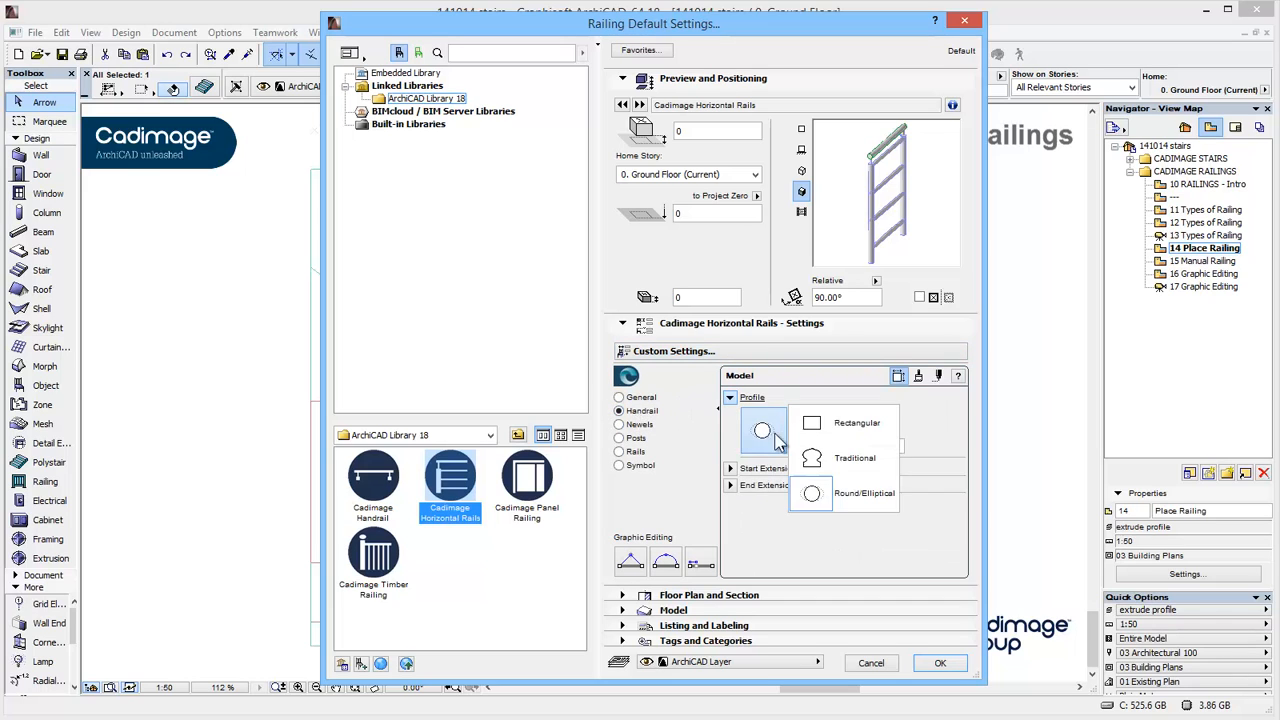
click(879, 459)
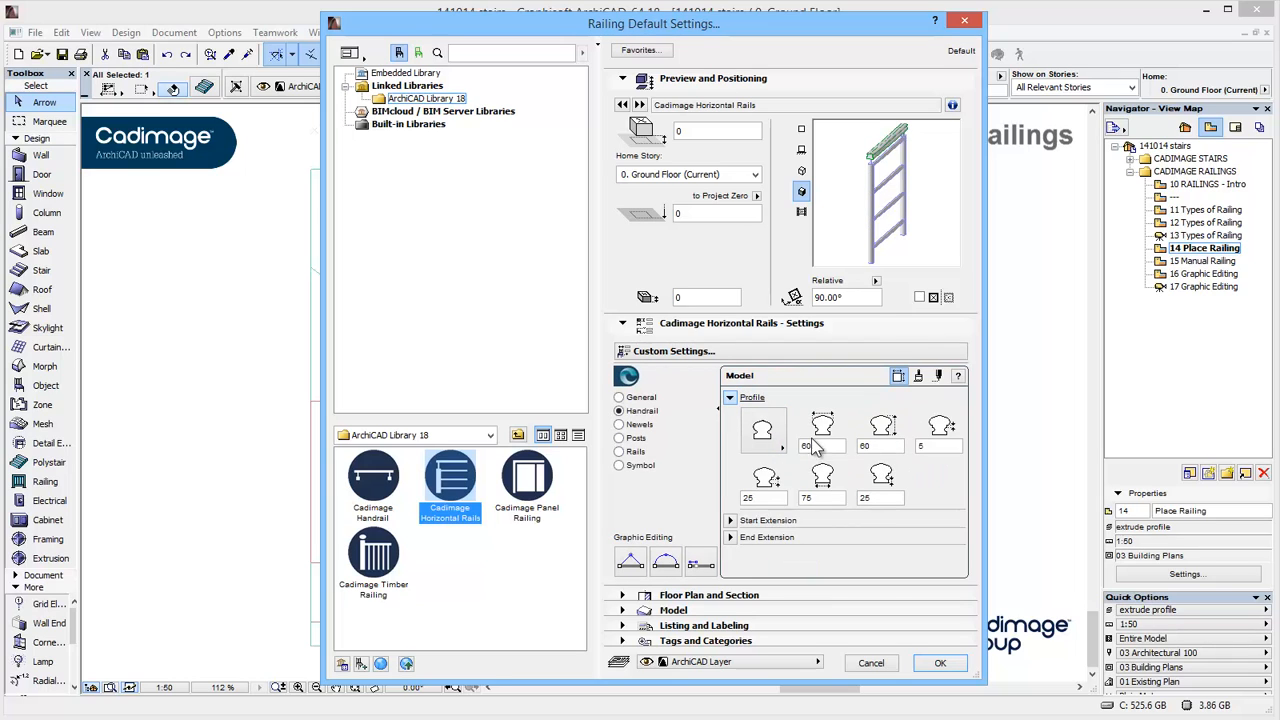
Review the railing's newel dimensions and set the number of faces for the posts to 2
click(633, 425)
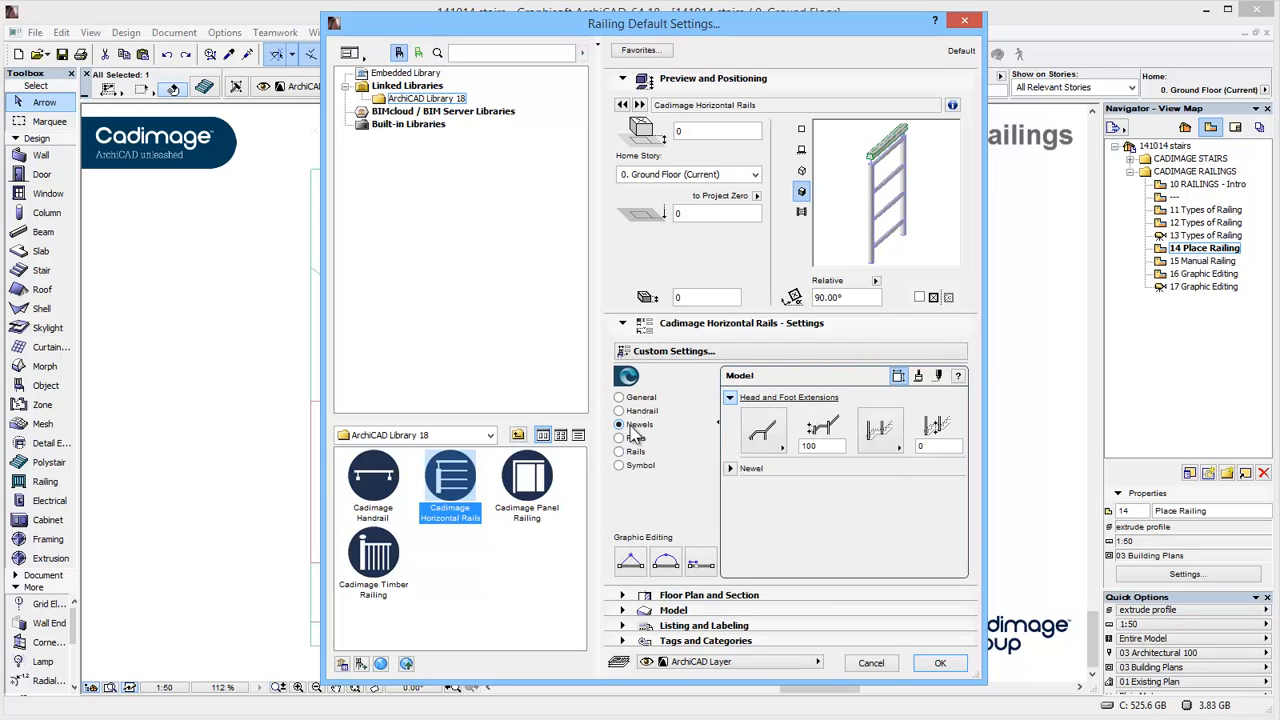
click(730, 468)
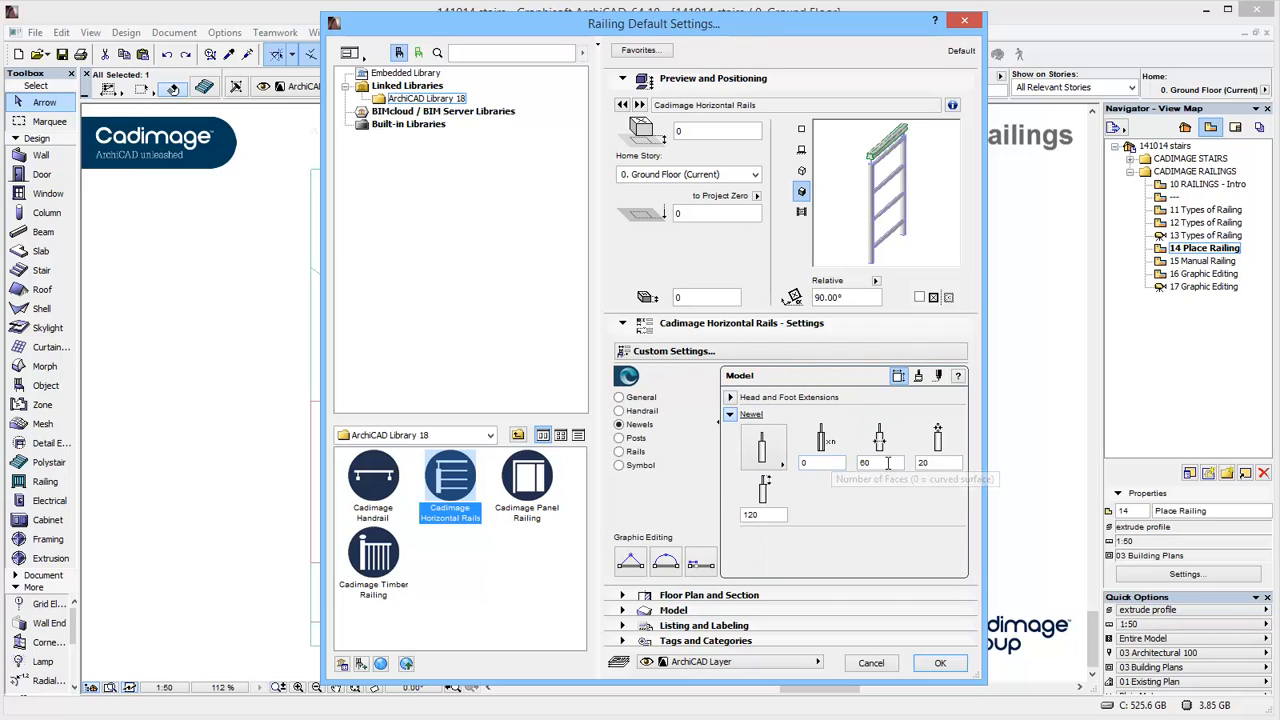
click(636, 438)
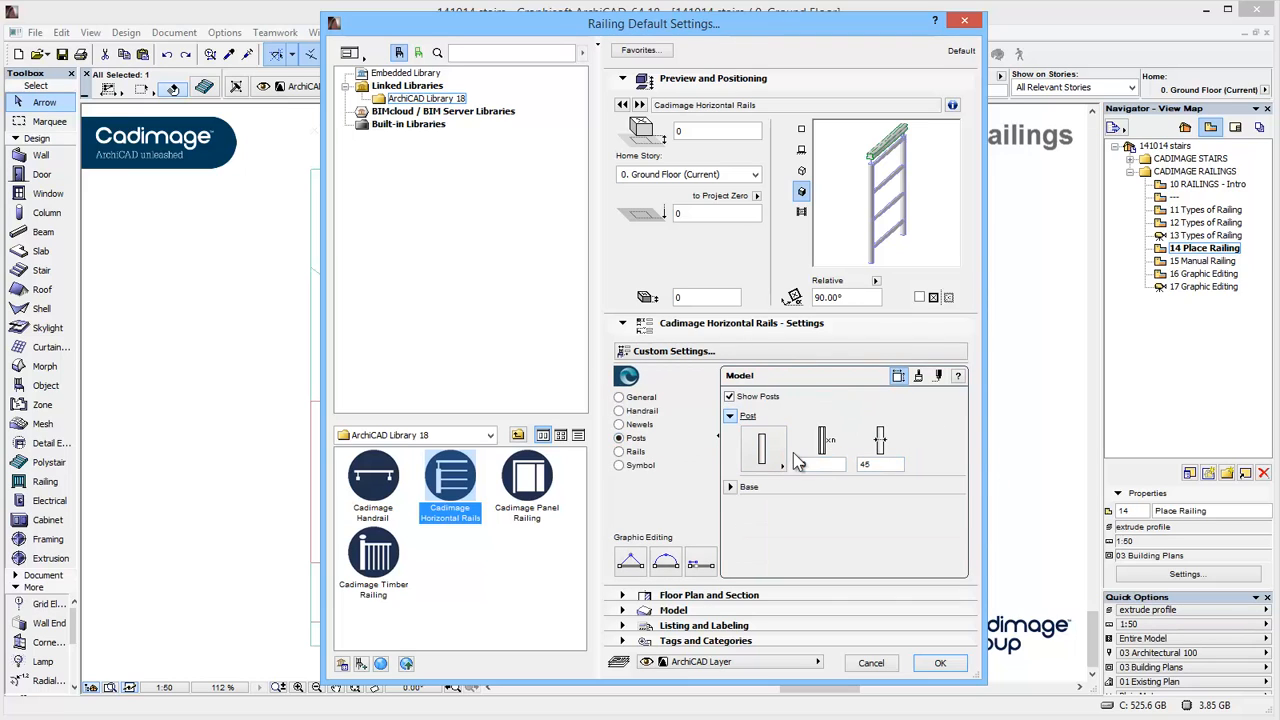
click(822, 464)
text(2)
Give the rails a rectangular profile with a width of 20 and a depth of 20
click(622, 451)
click(762, 435)
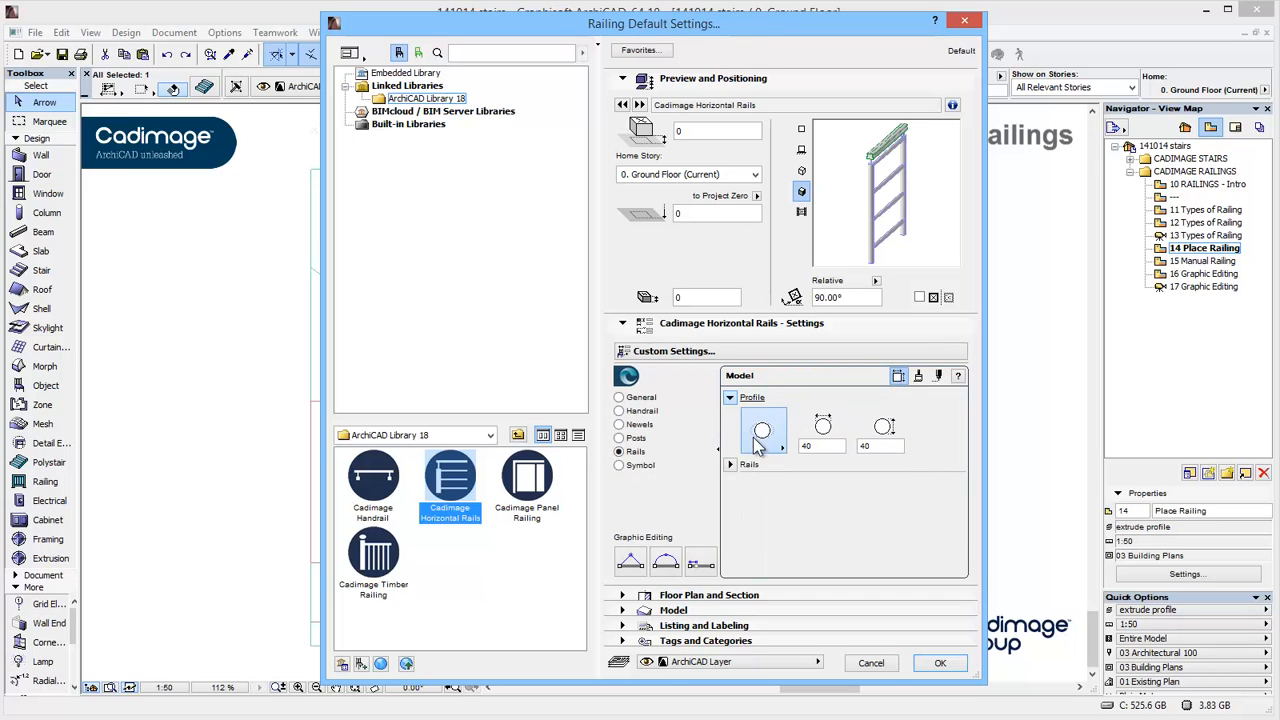
click(820, 428)
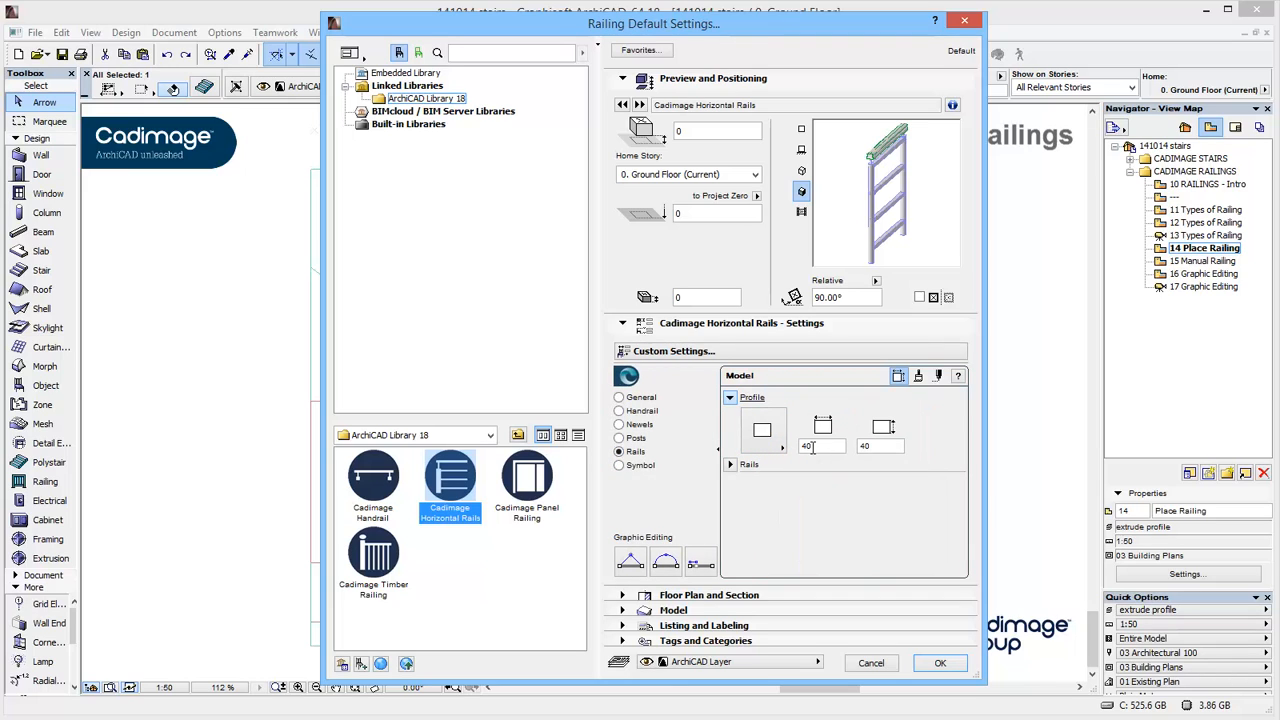
drag(814, 447, 807, 446)
drag(807, 446, 800, 446)
text(20)
drag(873, 447, 860, 452)
text(20)
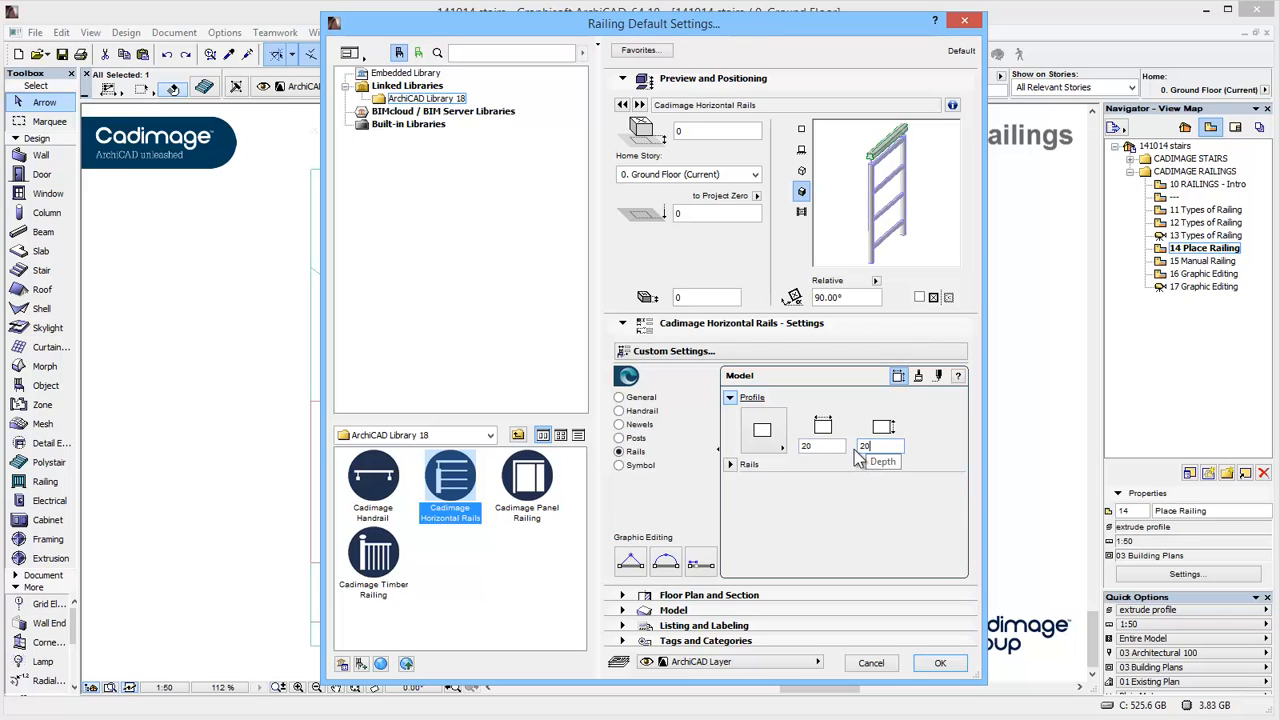
Set the number of horizontal rails in the railing to 6
click(730, 465)
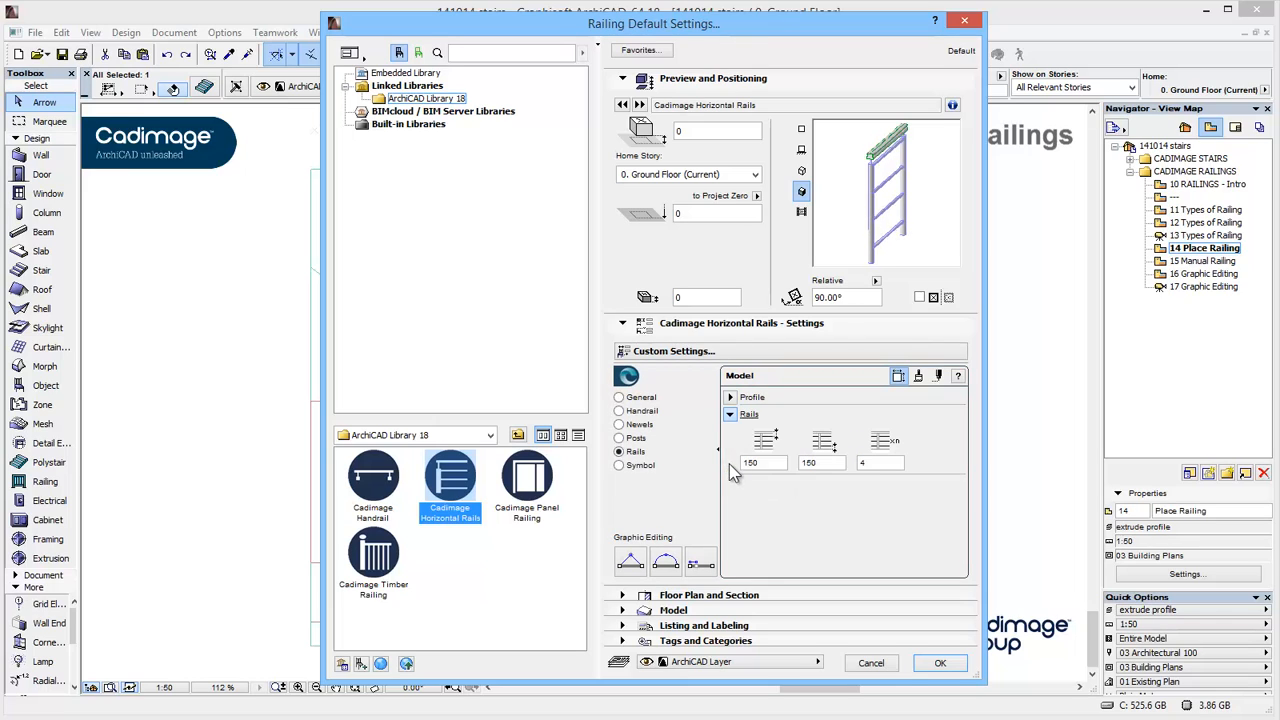
click(872, 464)
text(6)
click(816, 479)
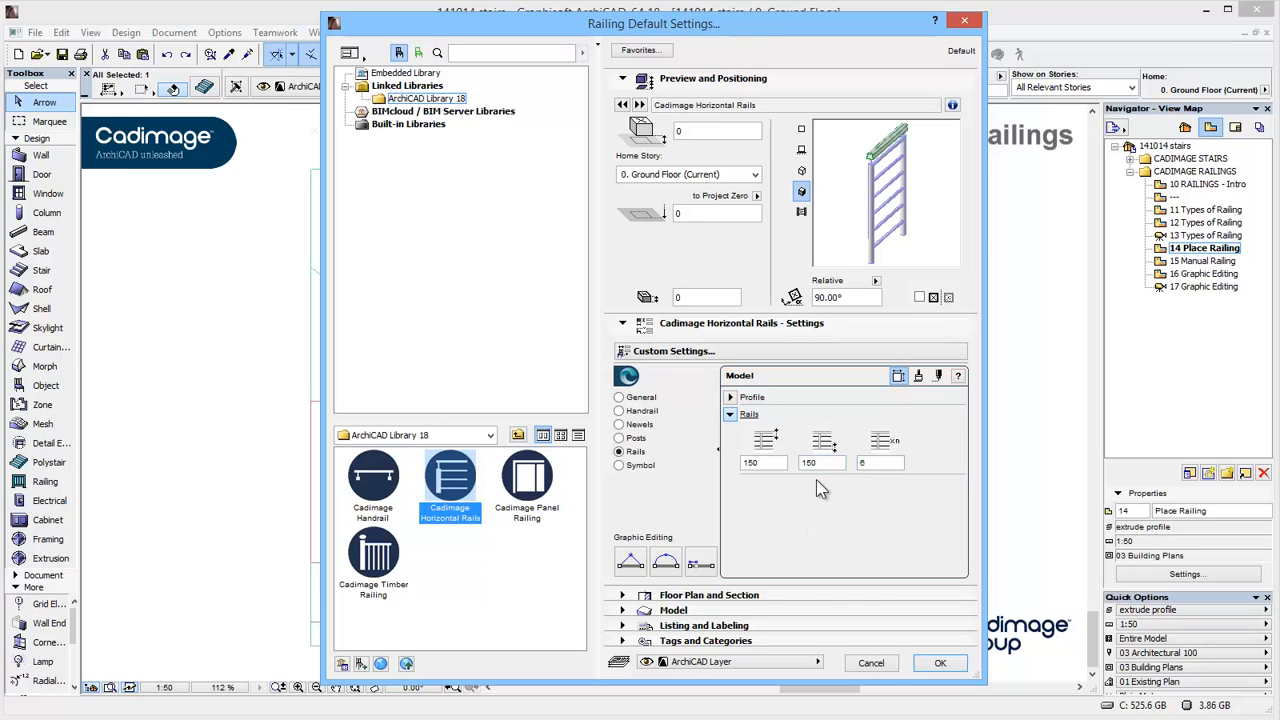
Examine the railing's plan symbol style options and its break heights above the current story
click(633, 465)
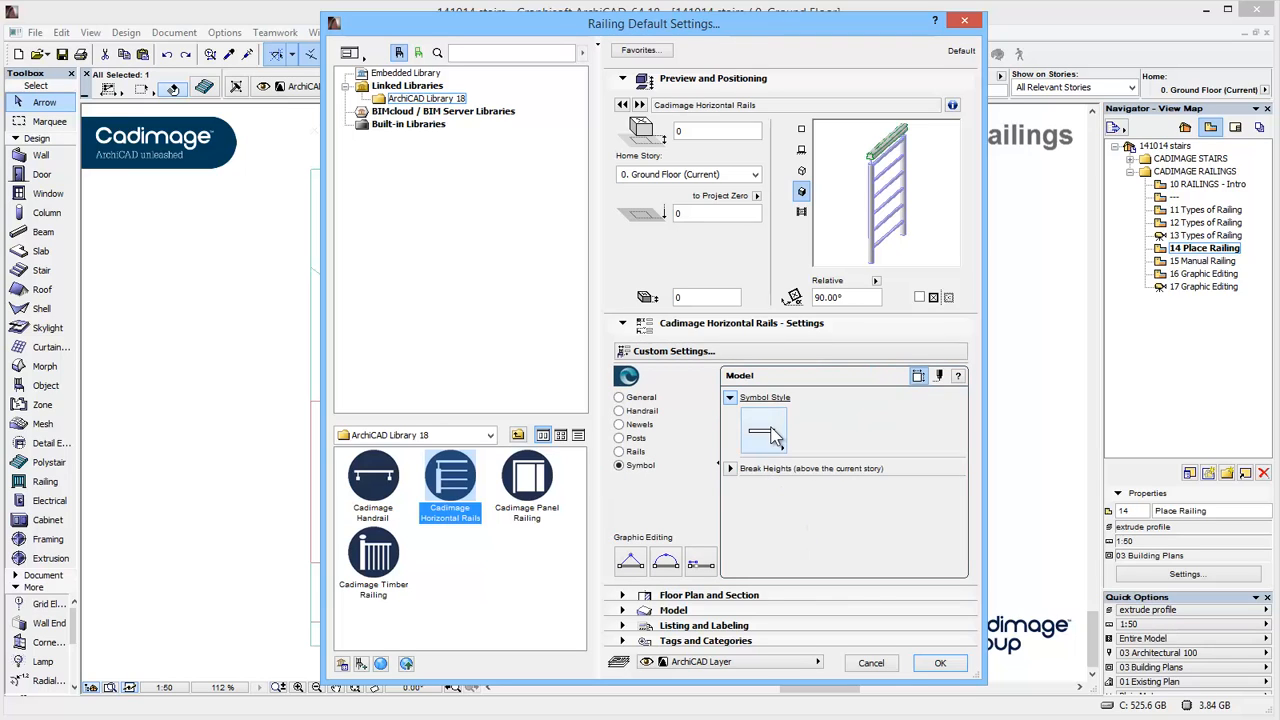
click(772, 433)
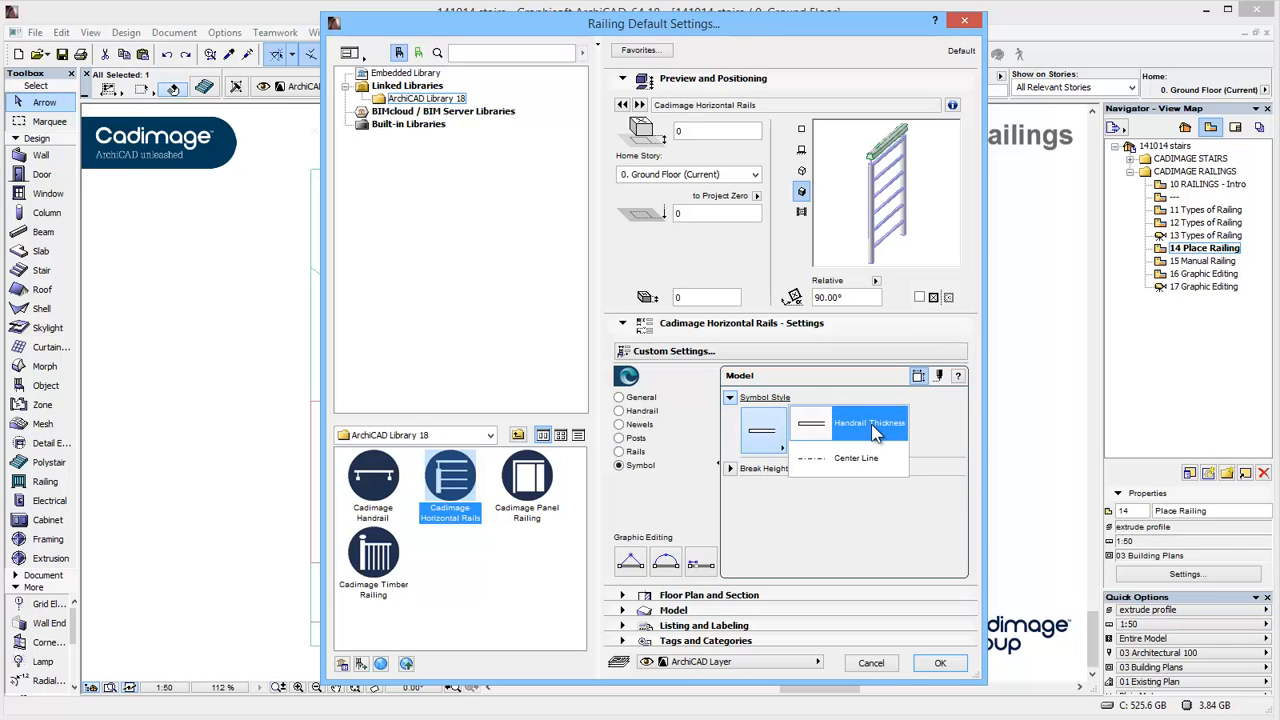
click(757, 499)
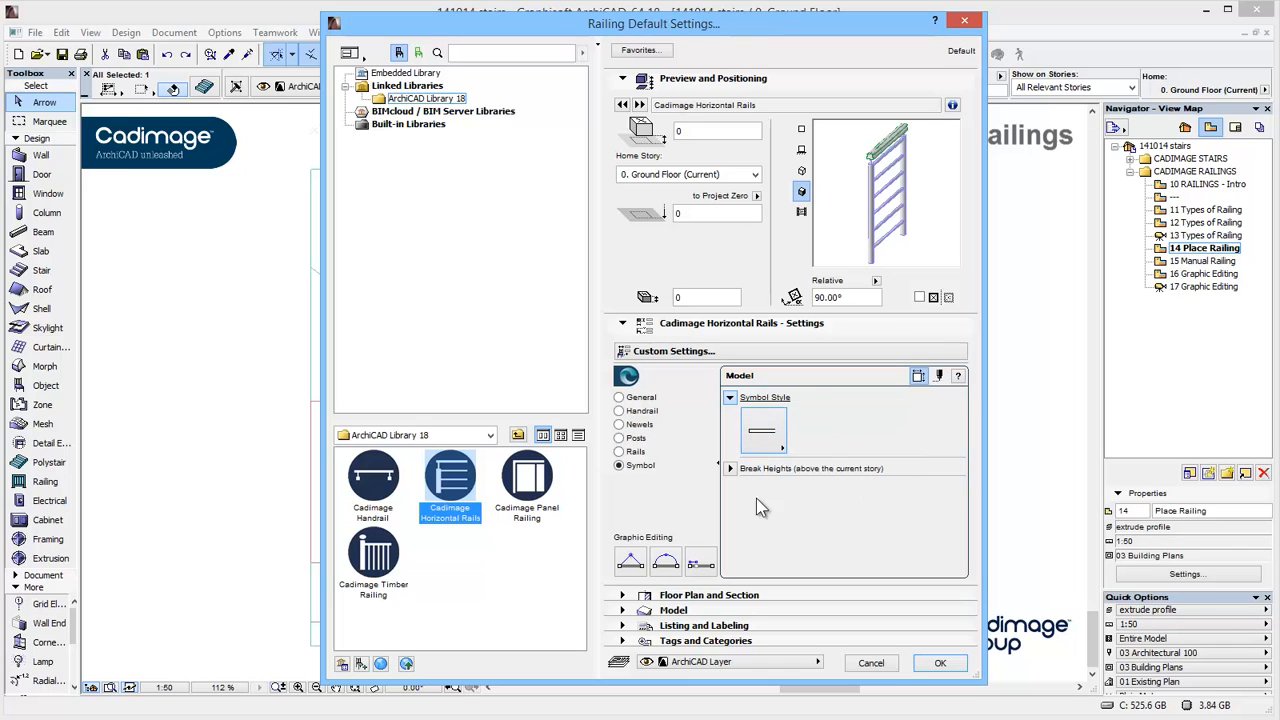
click(762, 467)
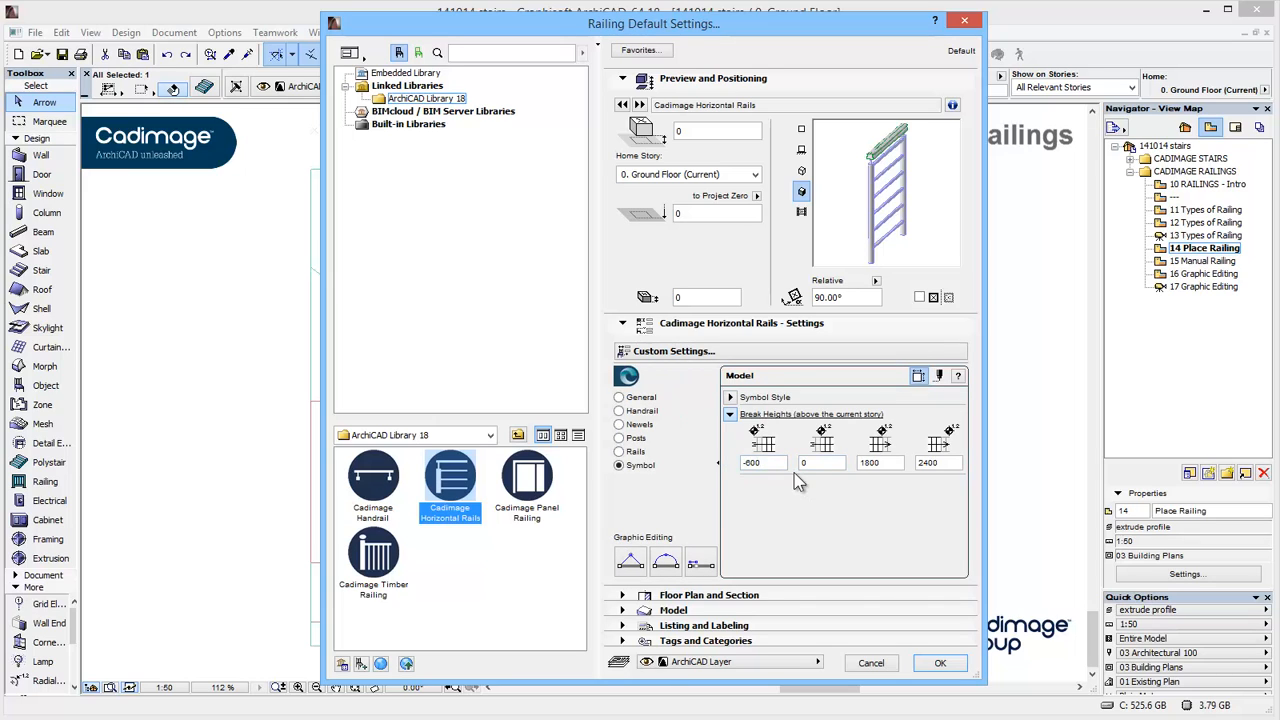
Set the handrail's surface to Paint - Anthracite
click(634, 416)
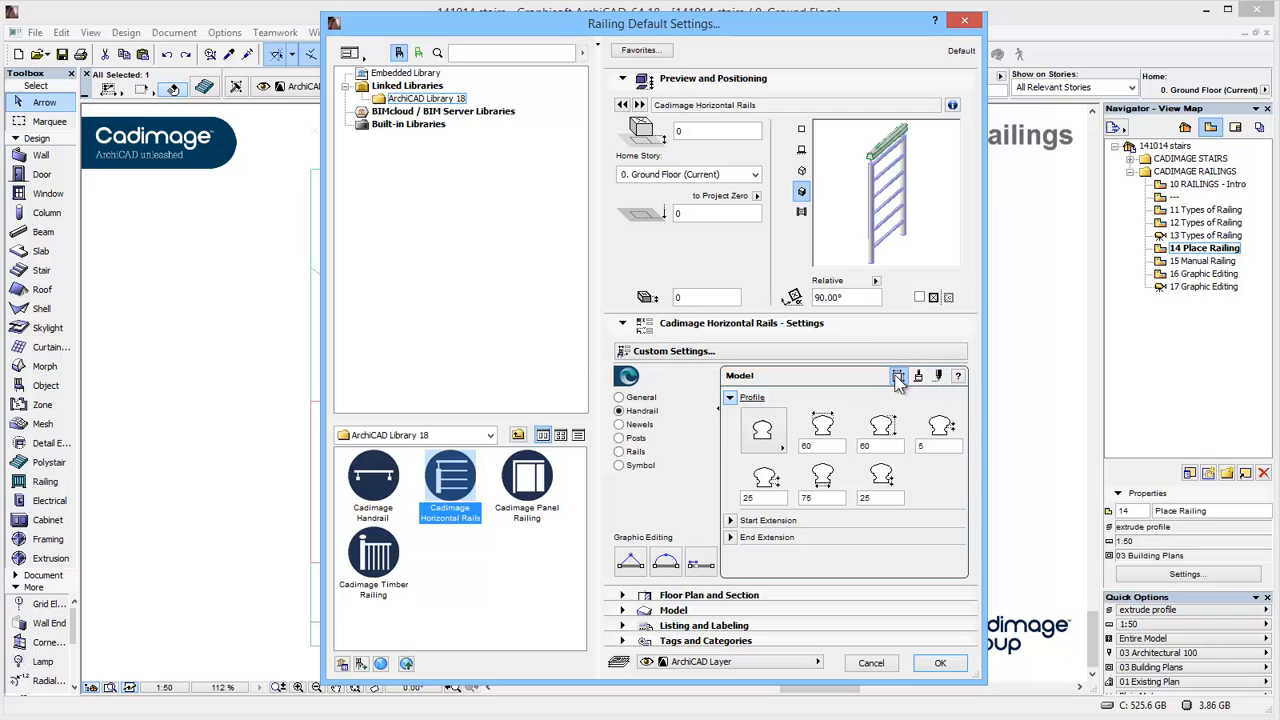
click(919, 380)
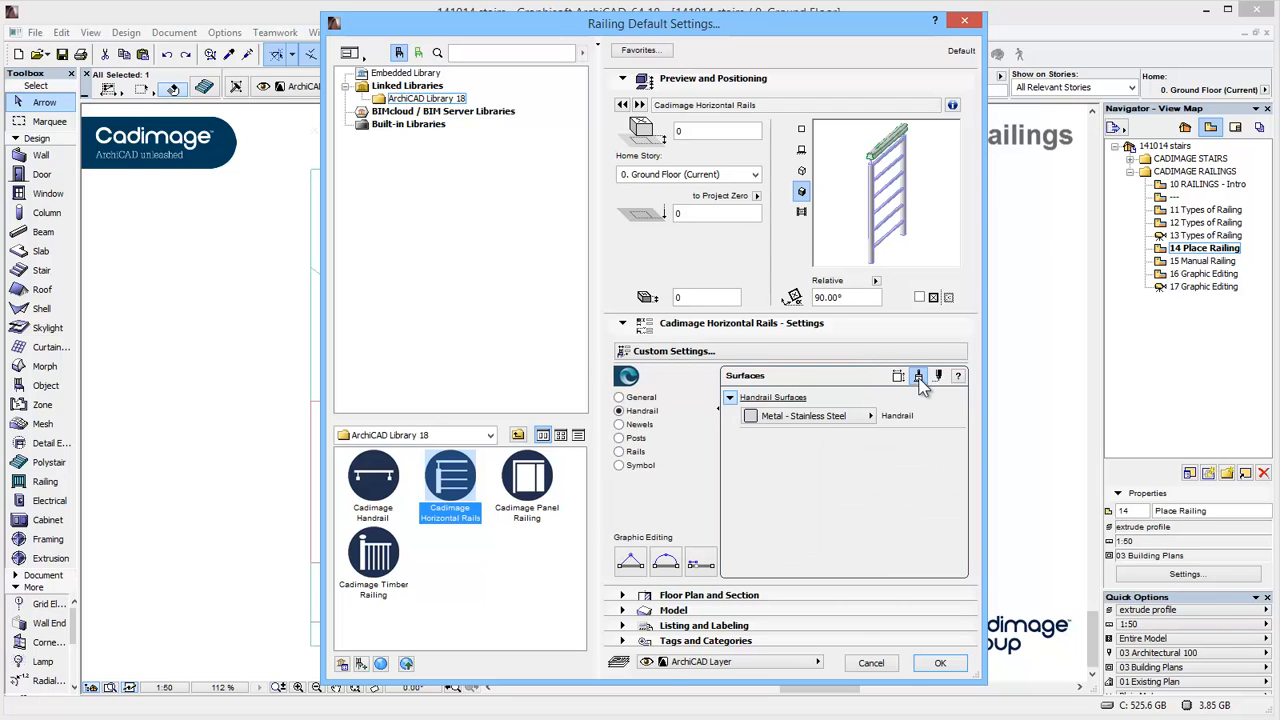
click(845, 412)
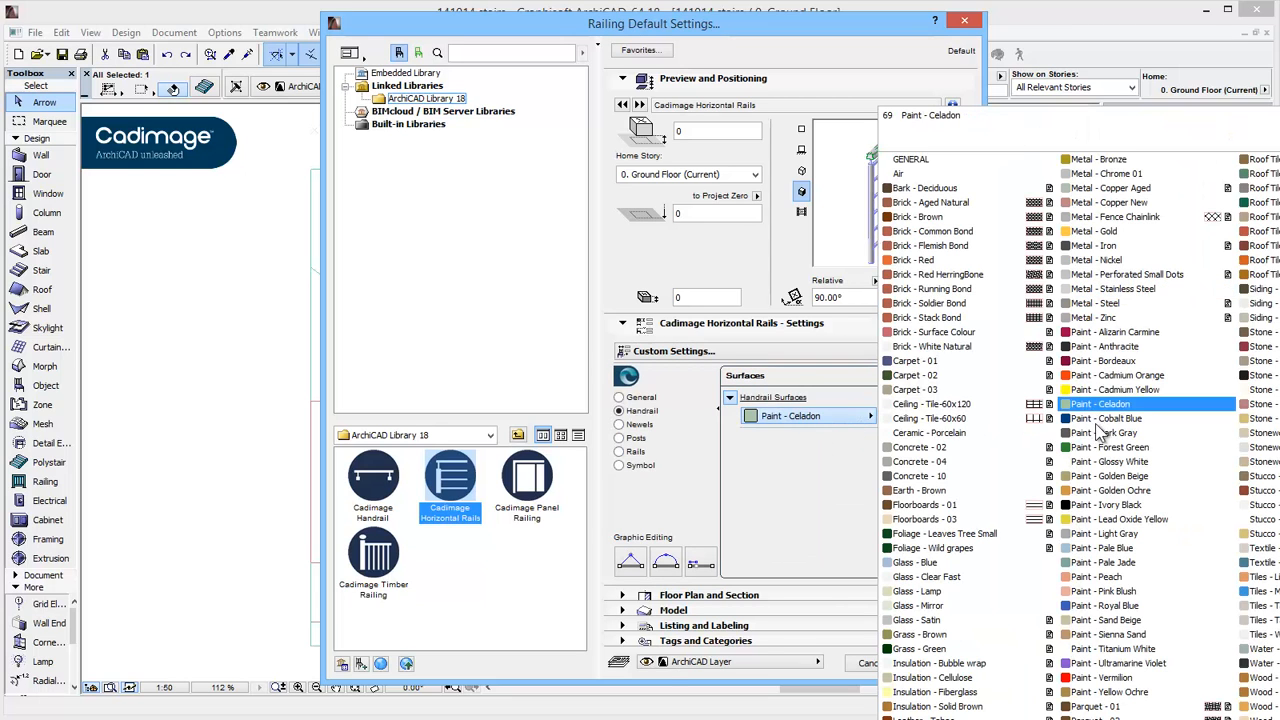
click(1129, 346)
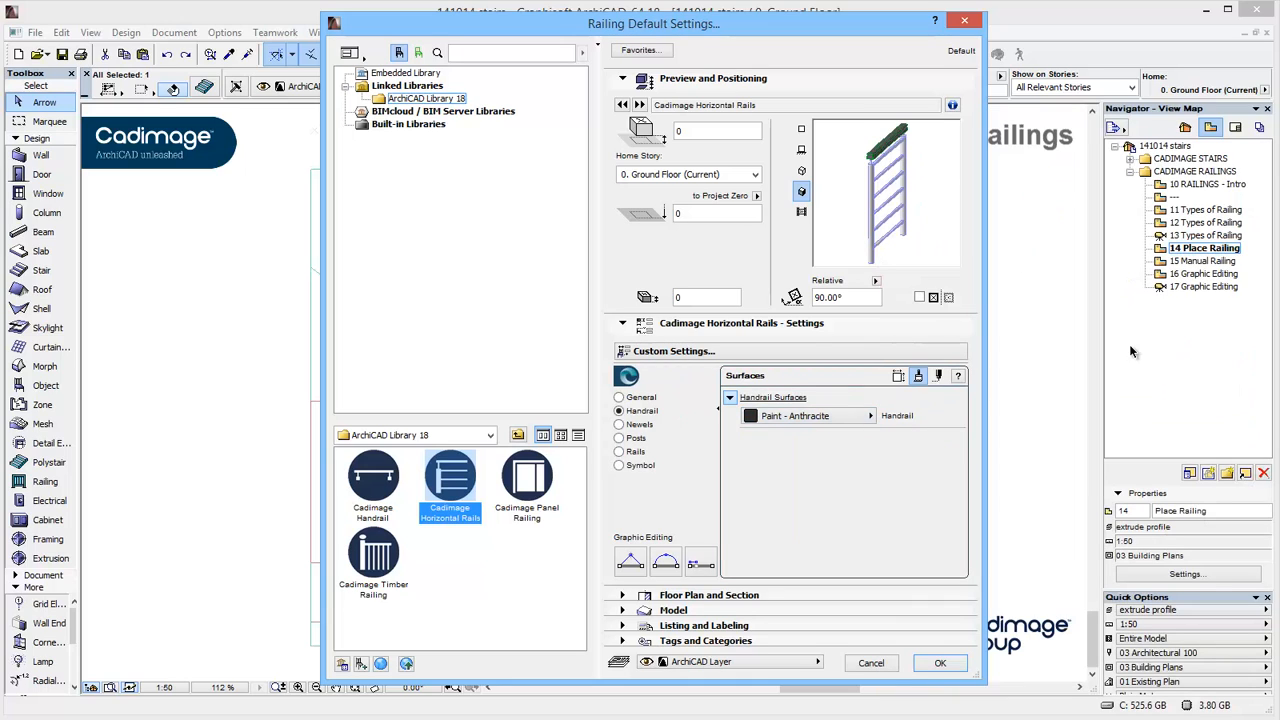
Check the handrail's appearance settings and set the newel surface to Metal - Iron
click(939, 377)
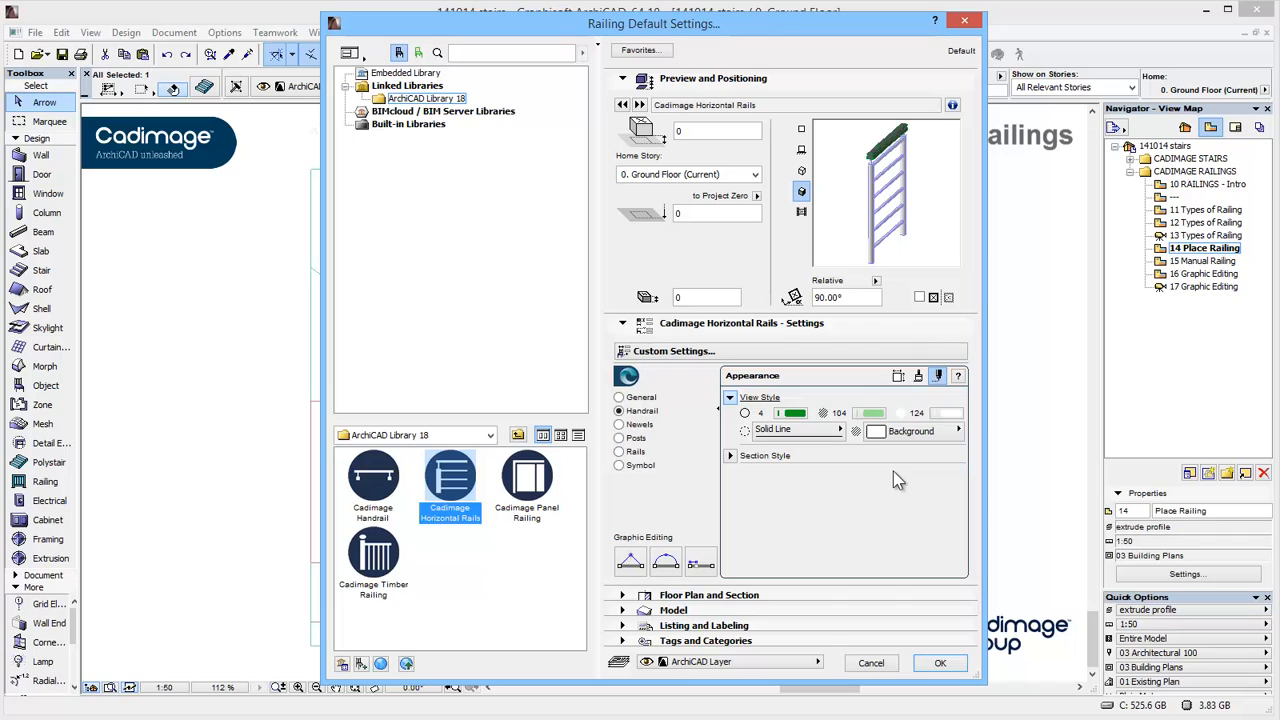
click(642, 426)
click(918, 376)
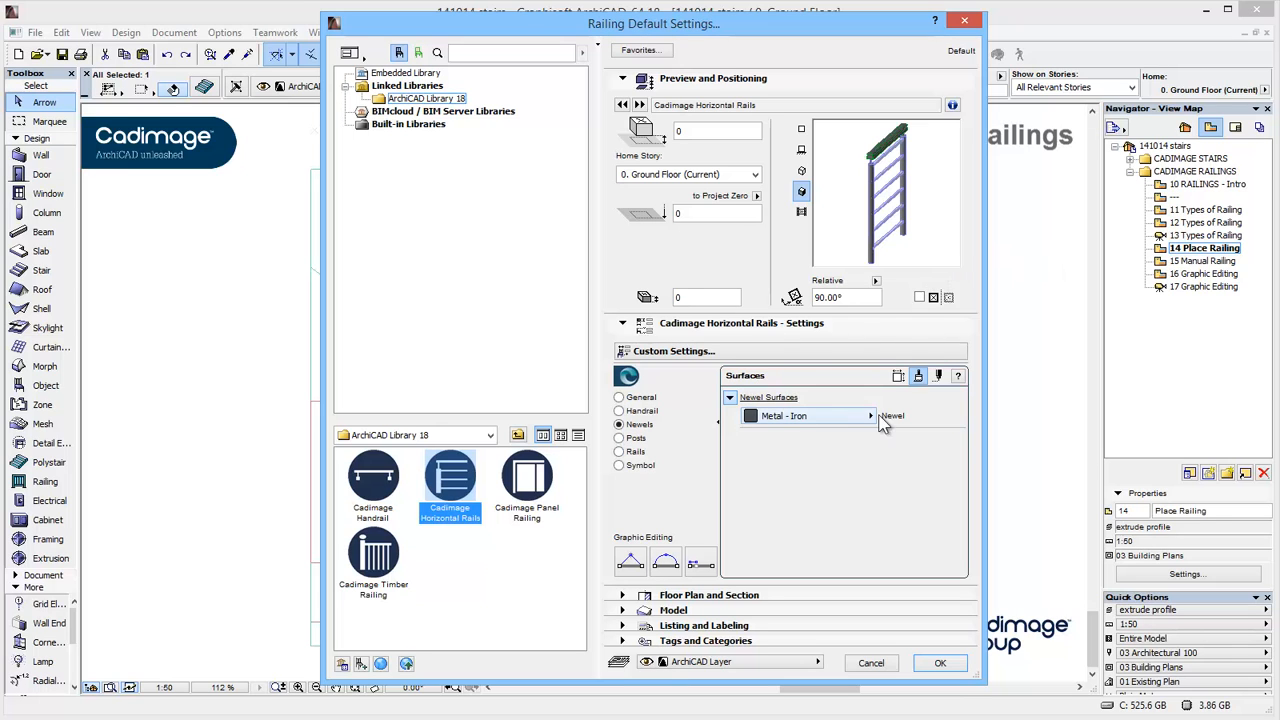
Accept the railing settings, place the railing along the stair's outer side, and show all the elements in 3D
click(940, 664)
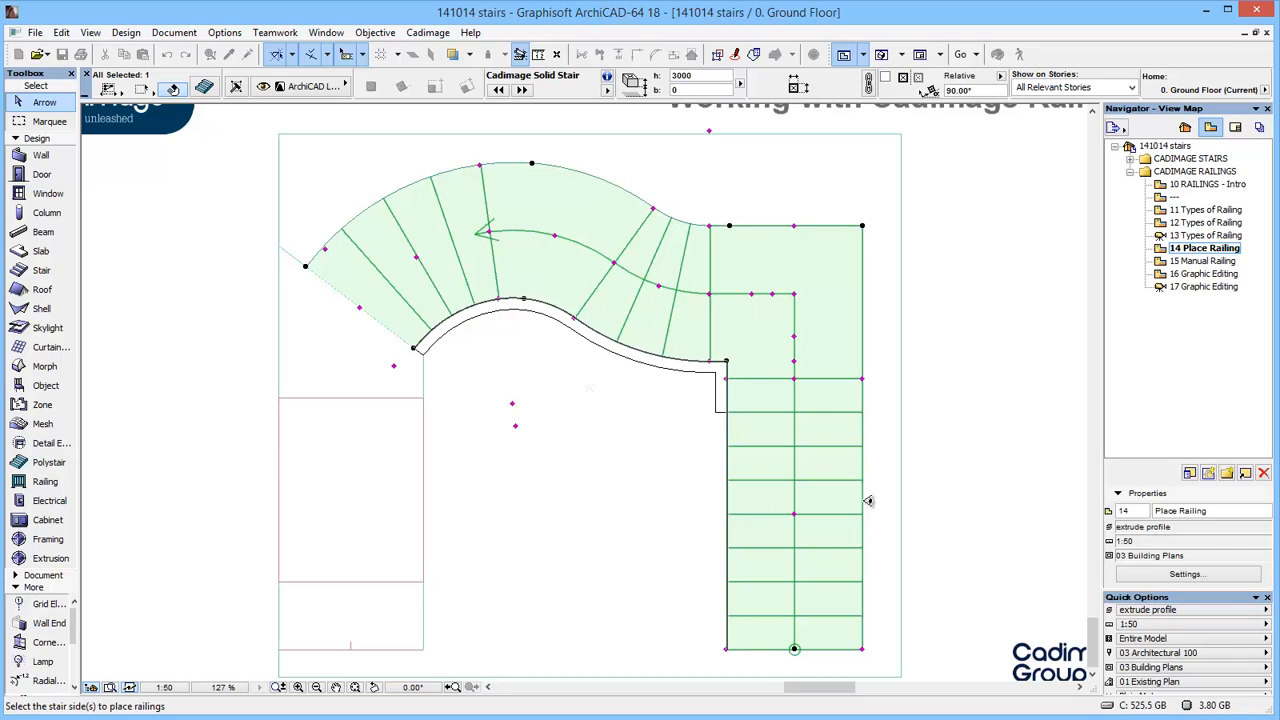
click(1032, 519)
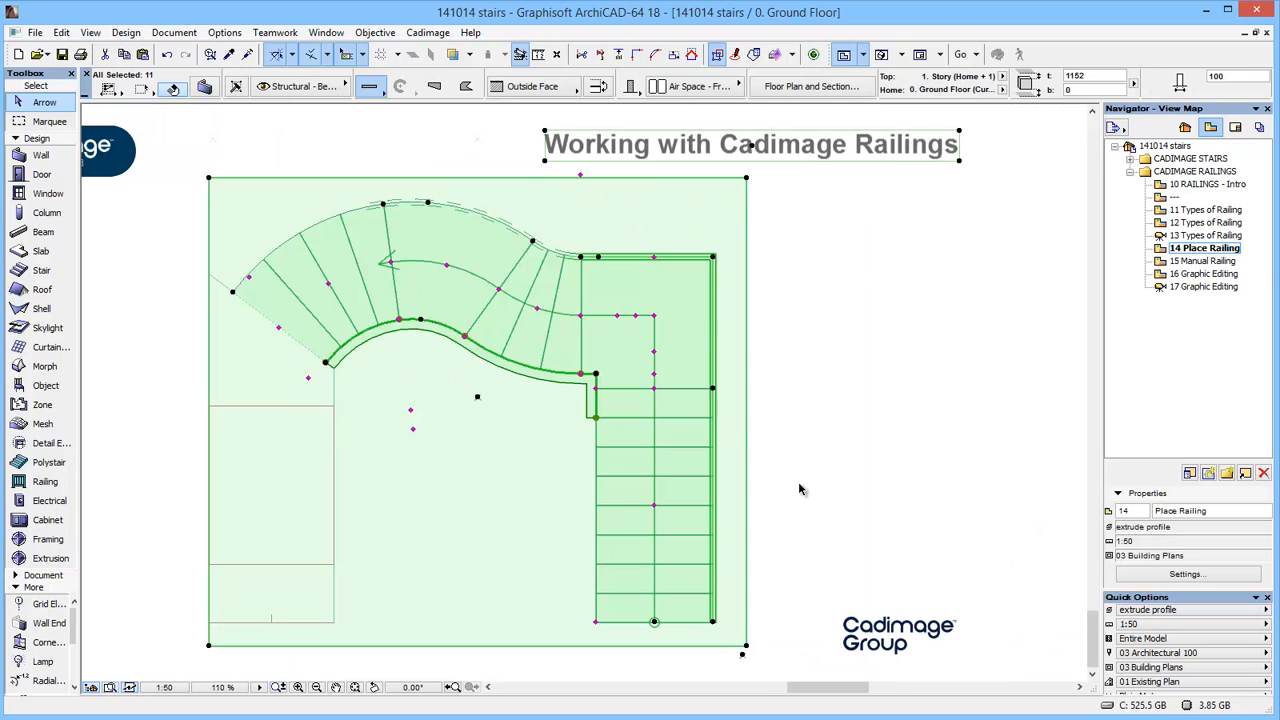
key(F5)
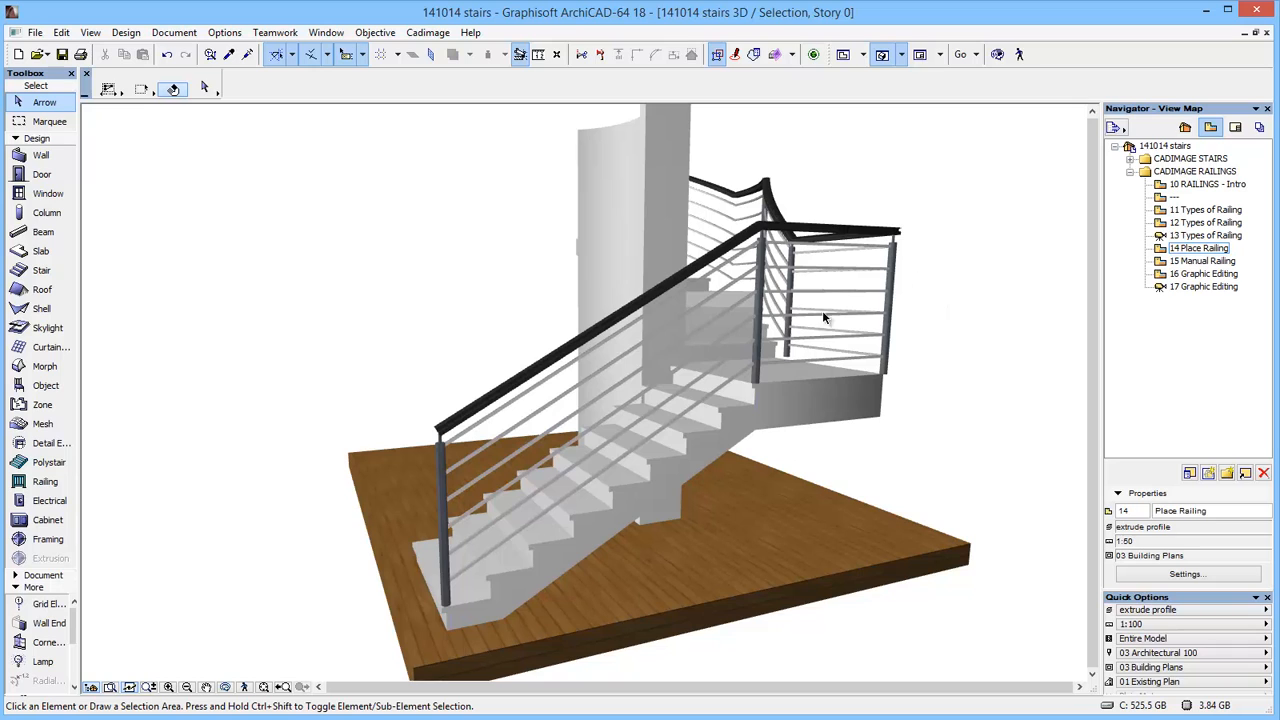
Set the outer horizontal rails railing's start shape to Volute and deselect the railing
click(638, 308)
click(205, 89)
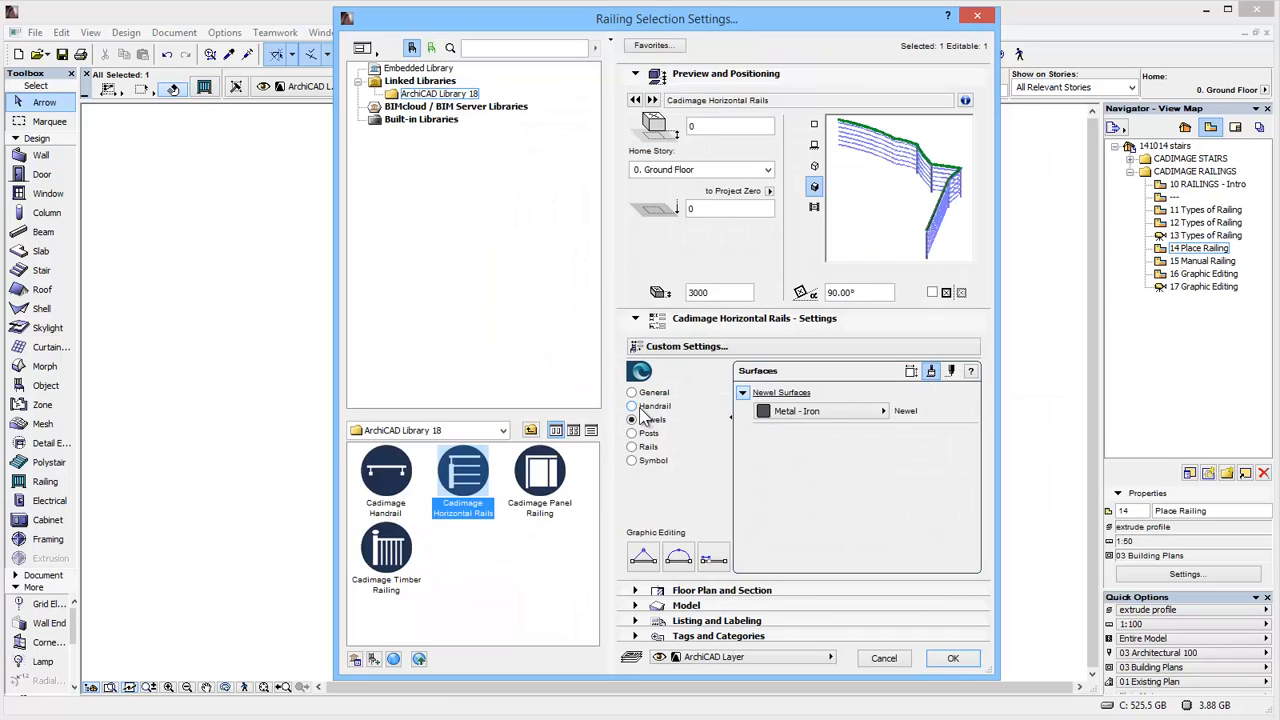
click(631, 392)
click(776, 442)
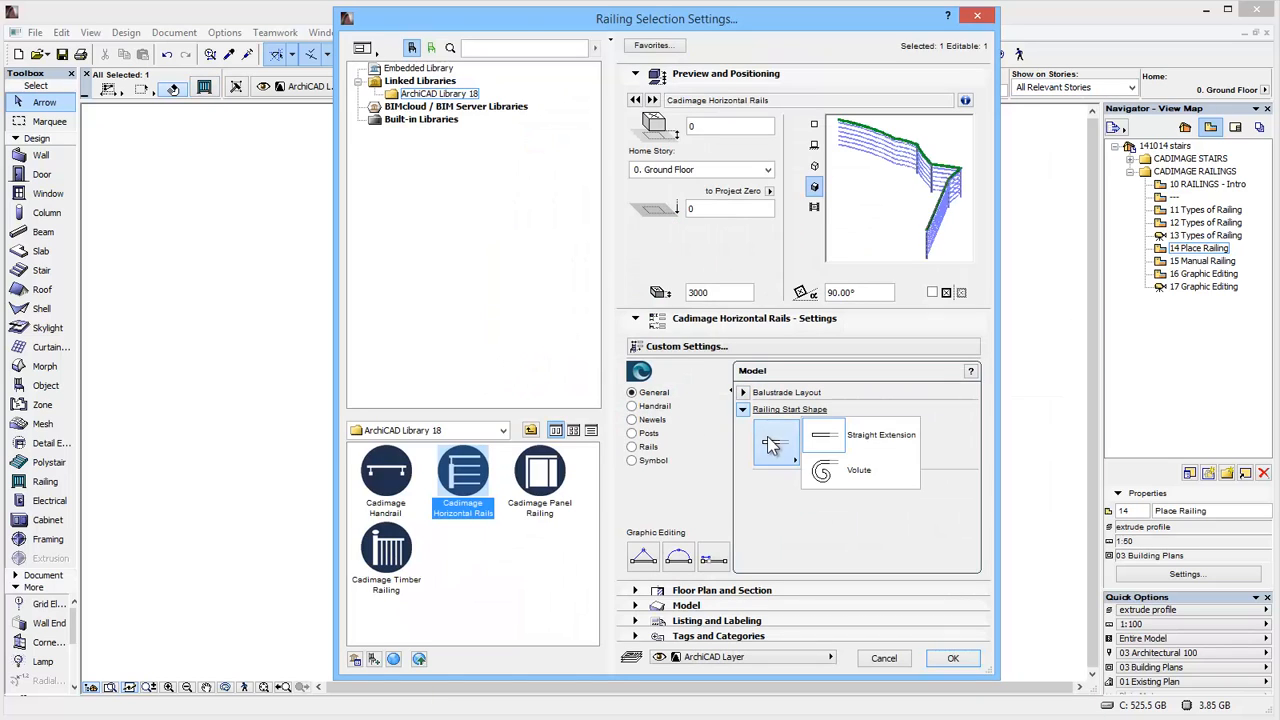
click(879, 476)
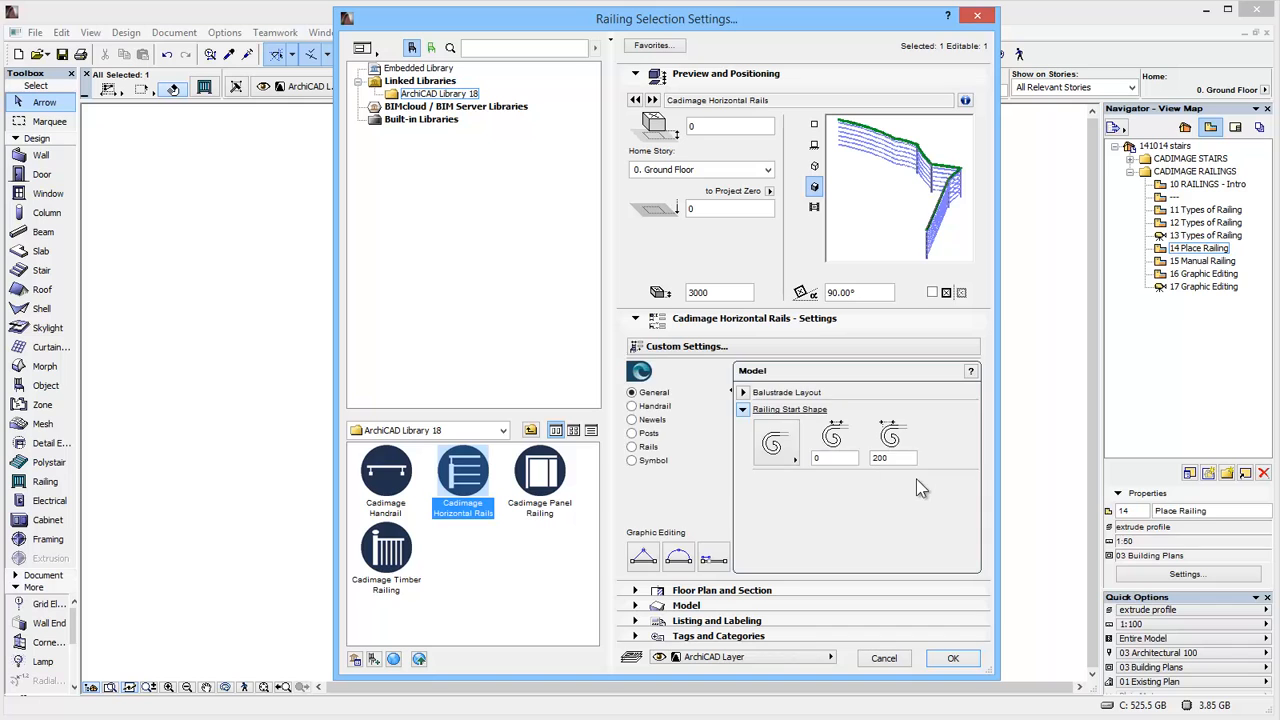
click(955, 656)
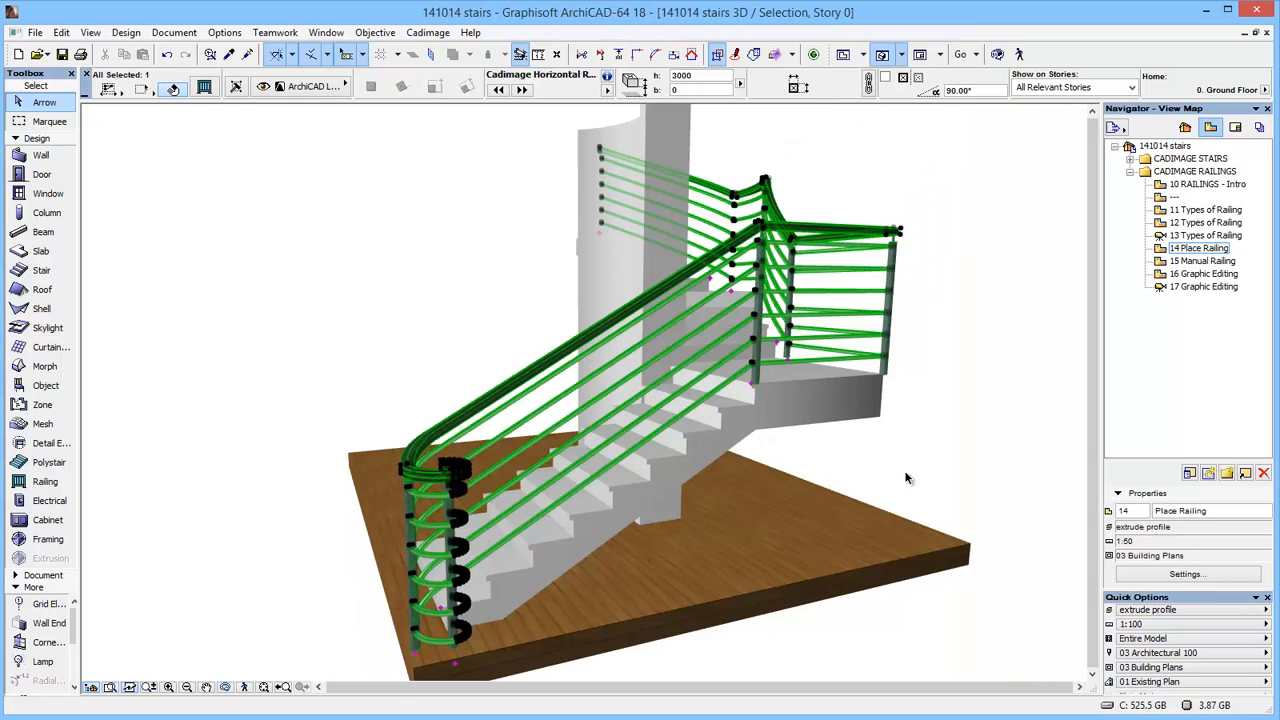
key(Escape)
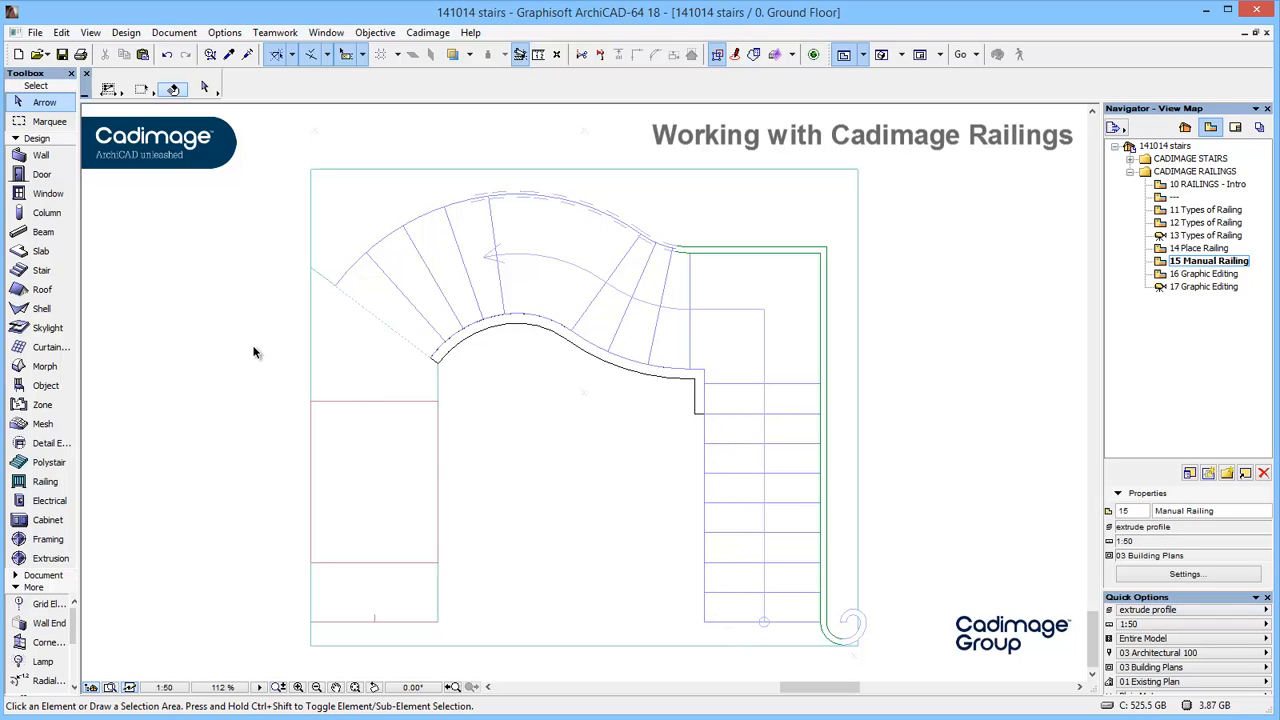
Set the railing type to Cadimage Panel Railing and place one along the inner side of the straight flight's lower steps
click(20, 484)
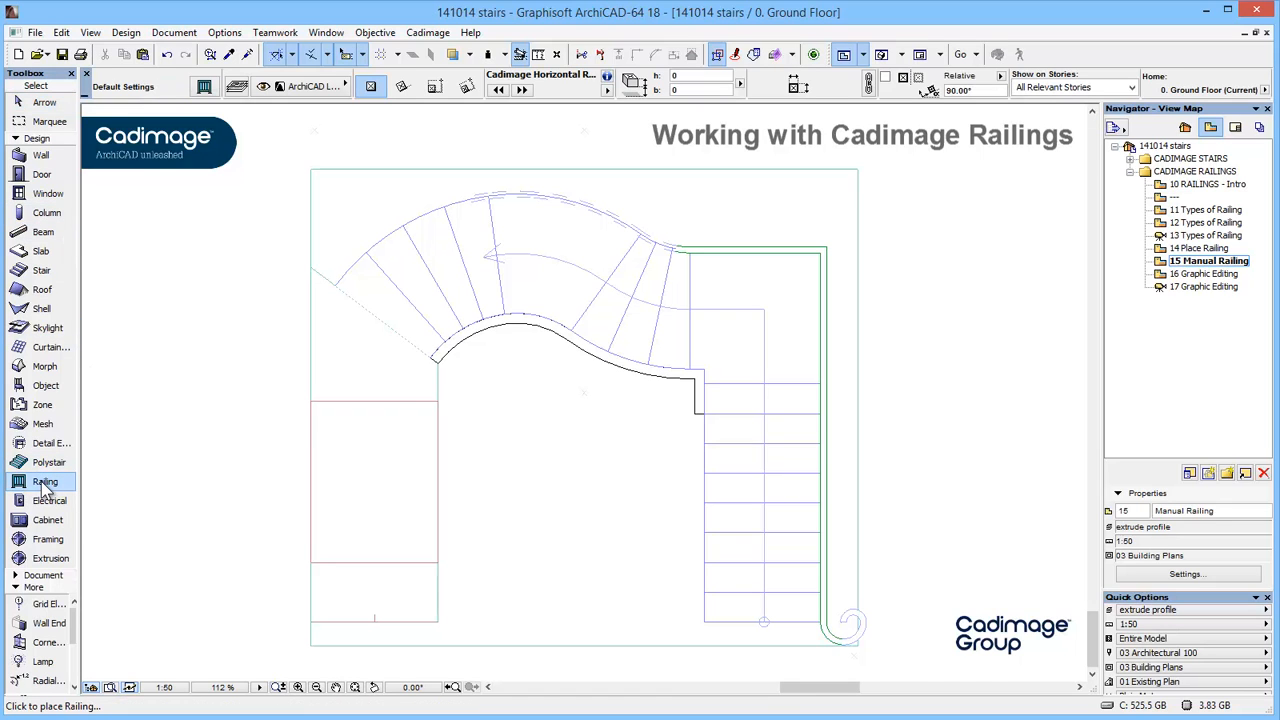
double_click(44, 483)
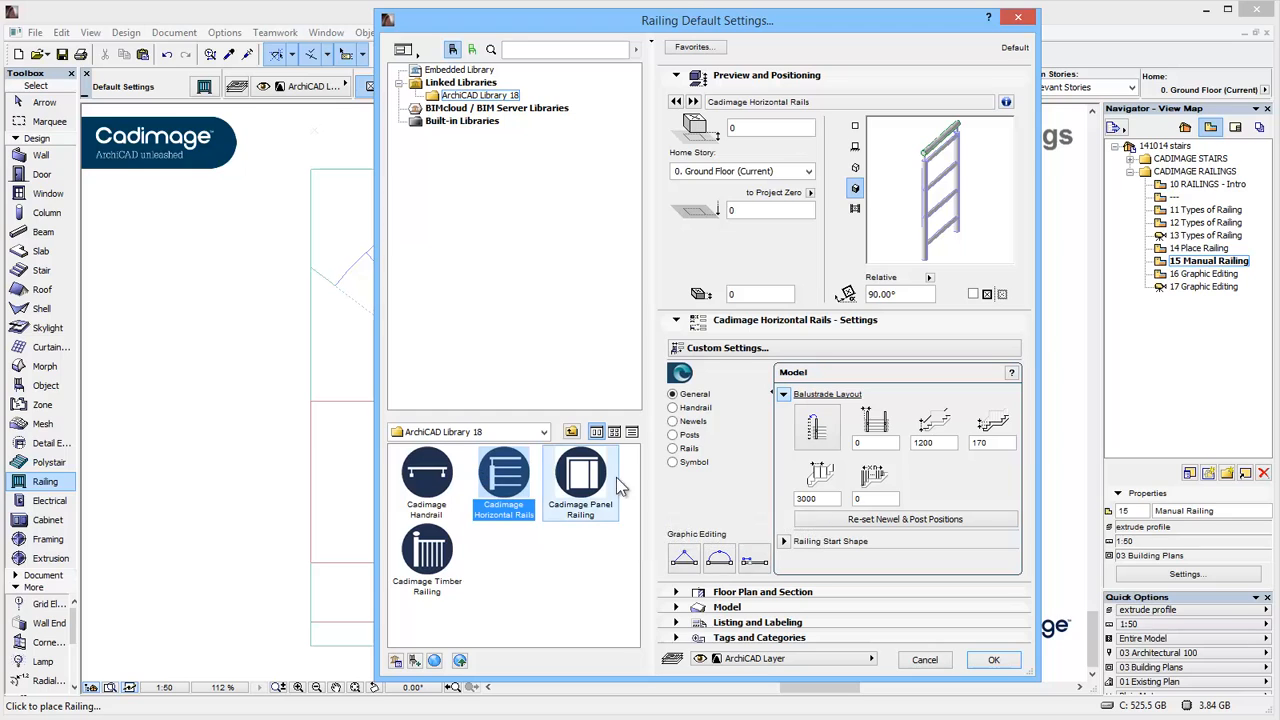
click(588, 486)
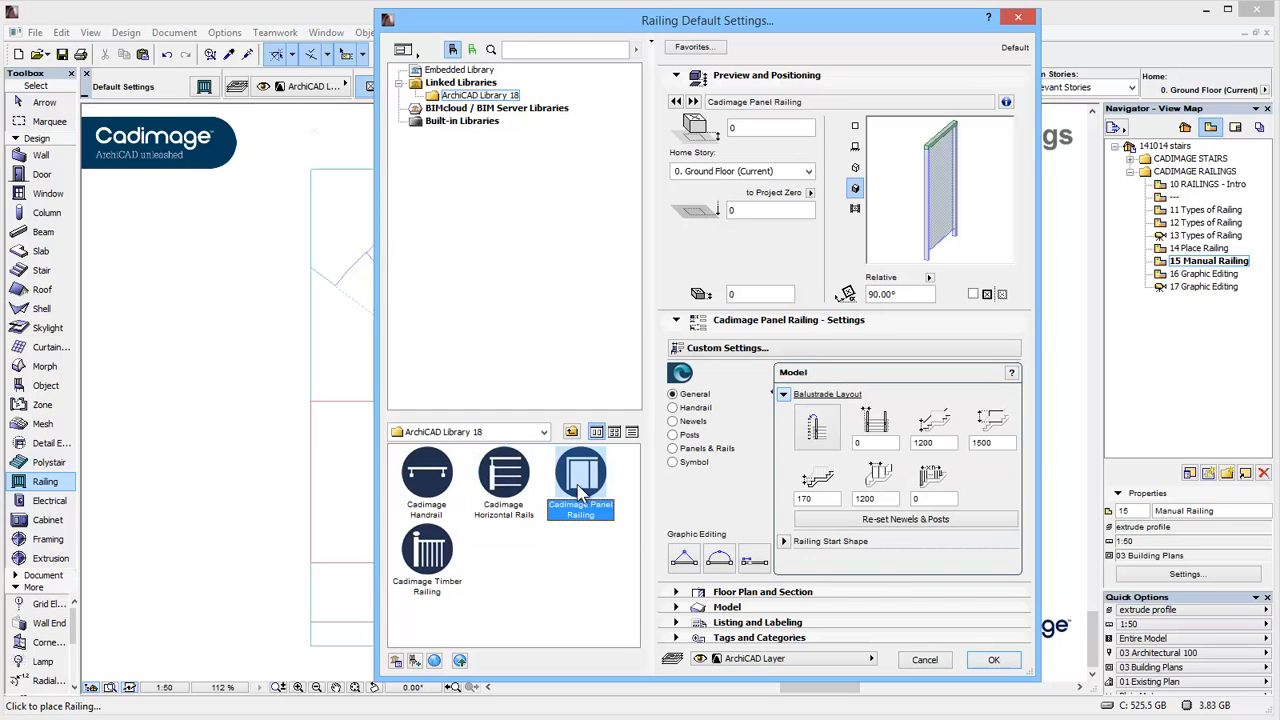
double_click(580, 488)
click(706, 620)
double_click(704, 522)
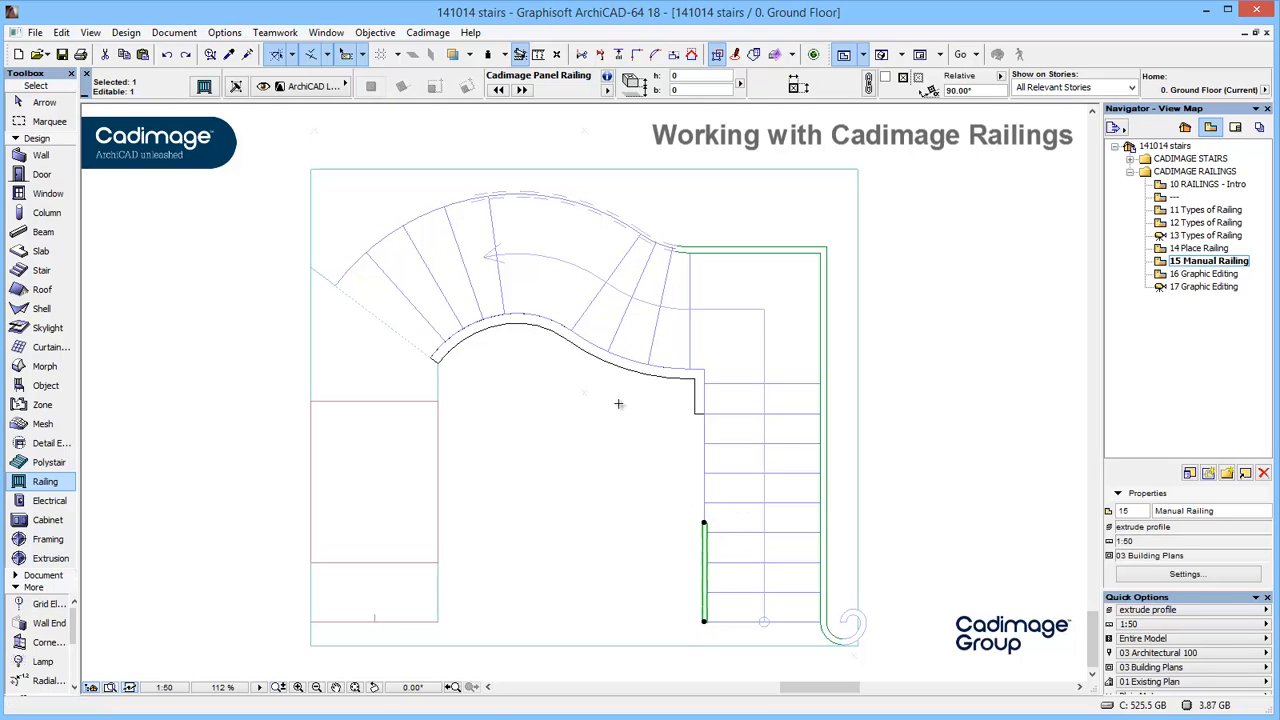
Enable graphic node editing on the panel railing and stretch its upper end along the flight to the corner of the wall outline
click(204, 88)
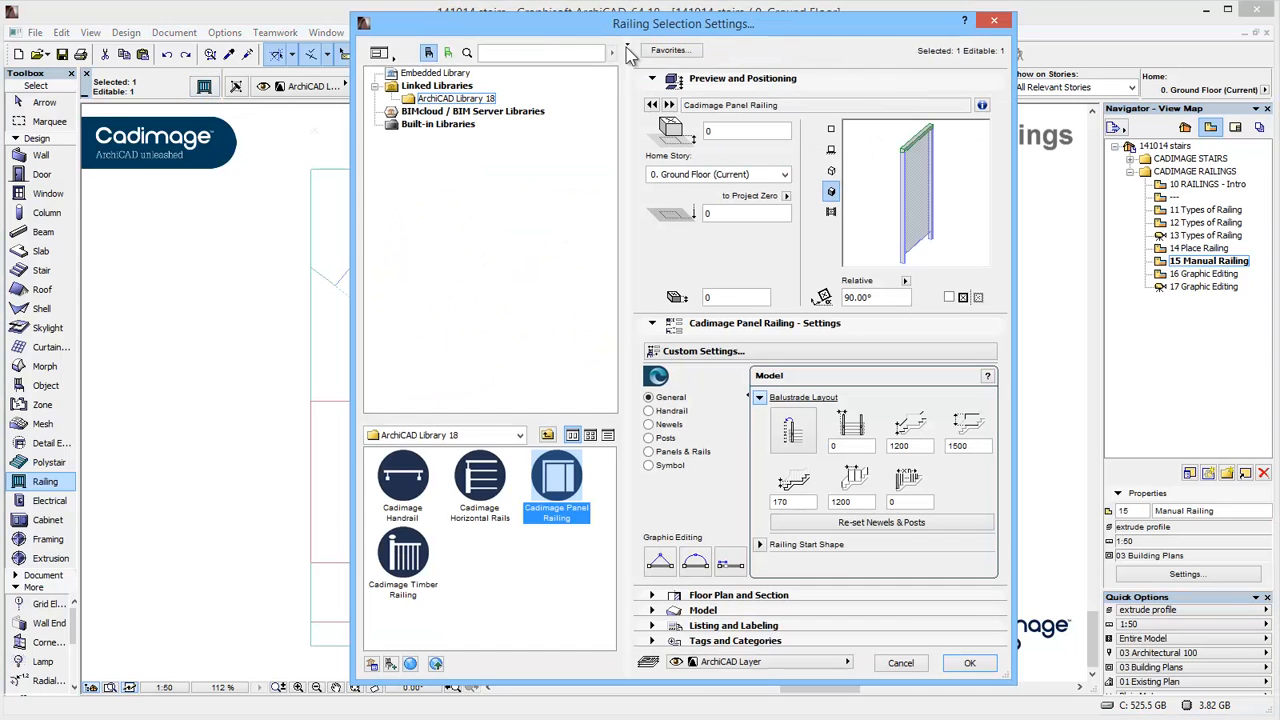
click(662, 564)
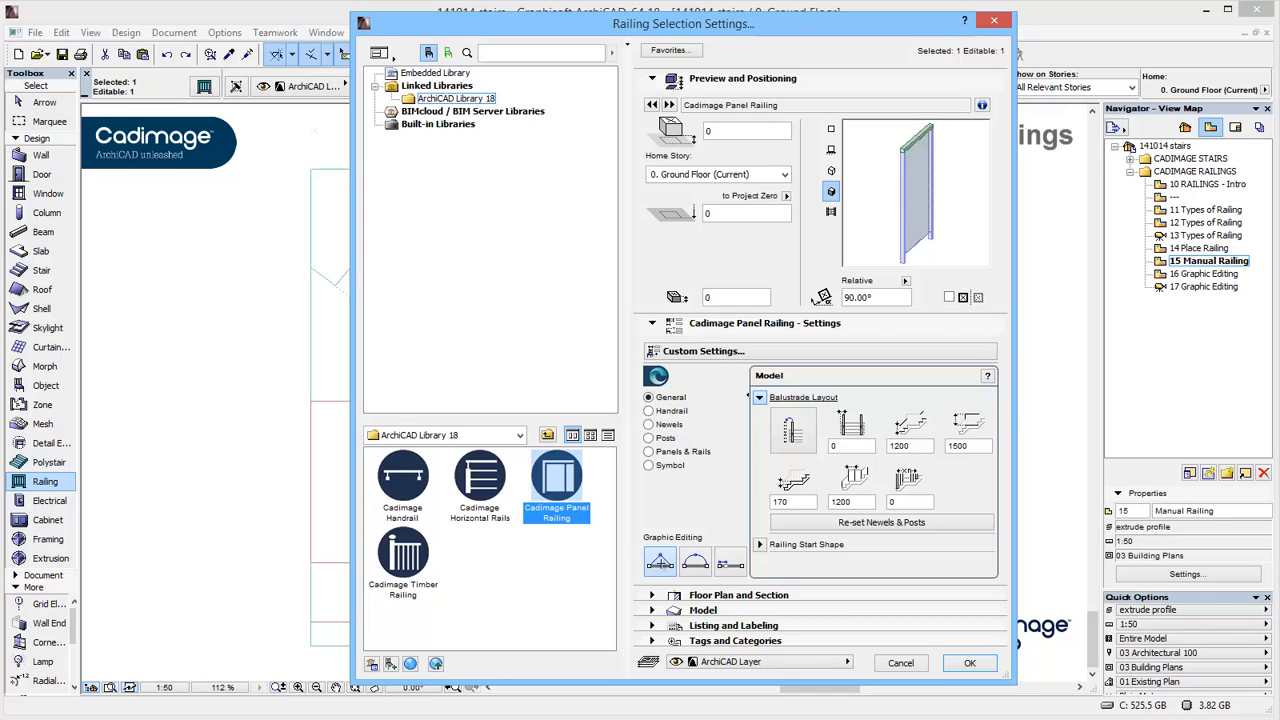
click(988, 663)
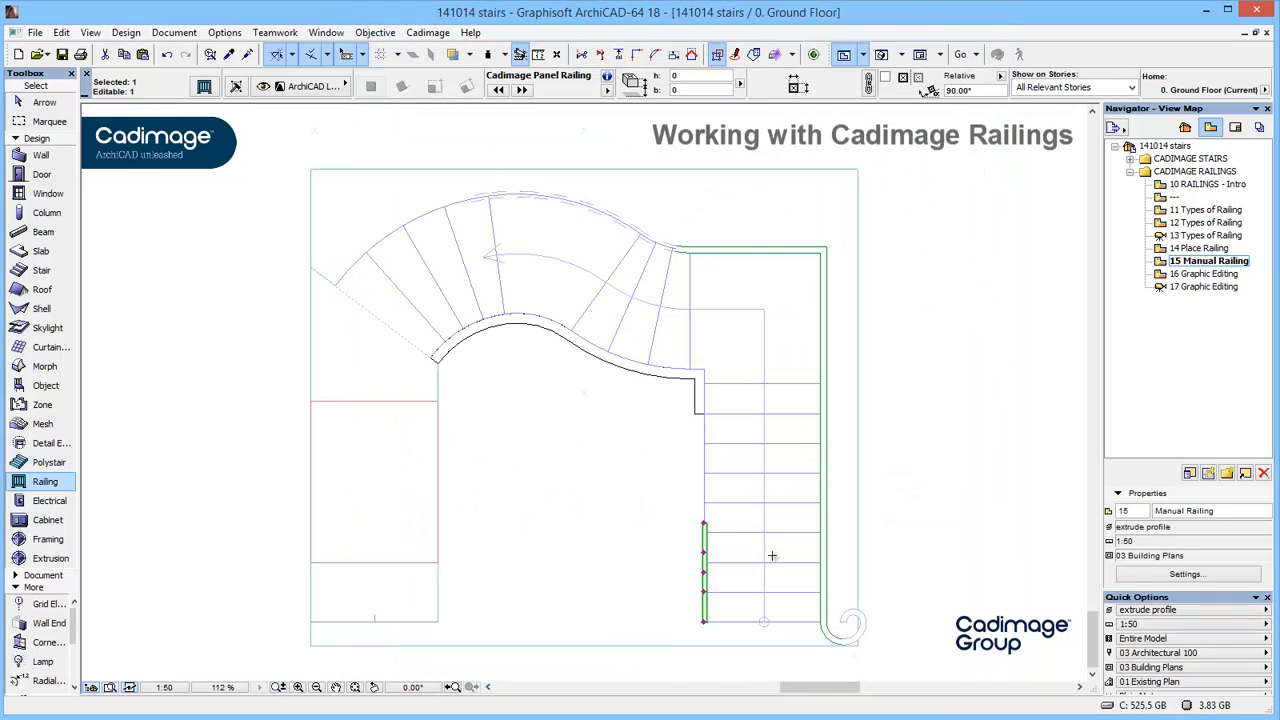
click(704, 521)
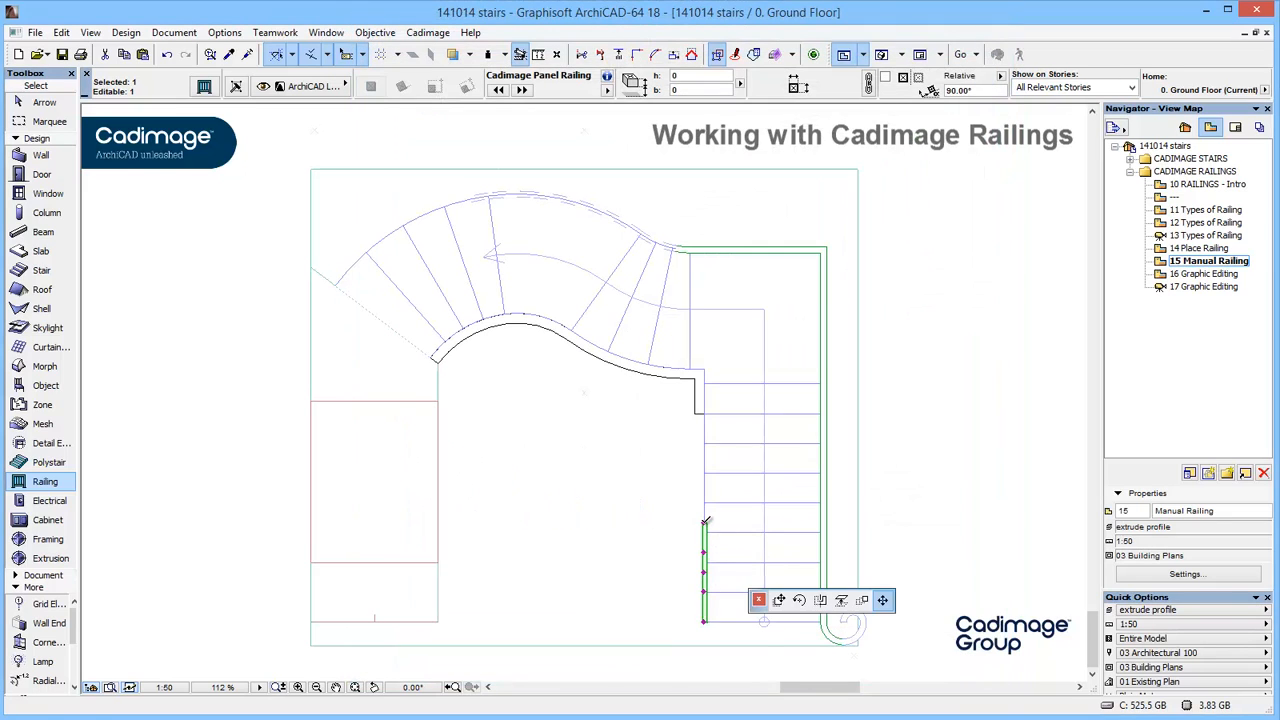
click(706, 410)
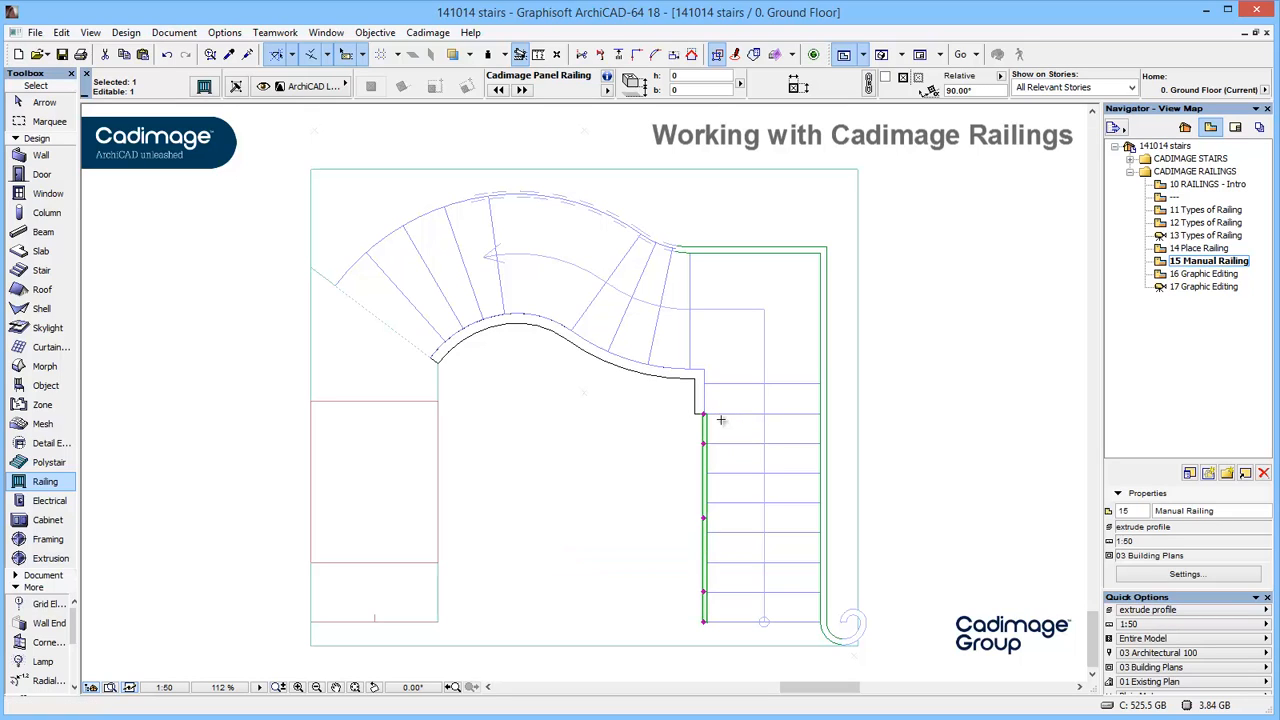
Show the stair and the panel railing in 3D, viewed from the railing's side
shift+click(760, 471)
key(F5)
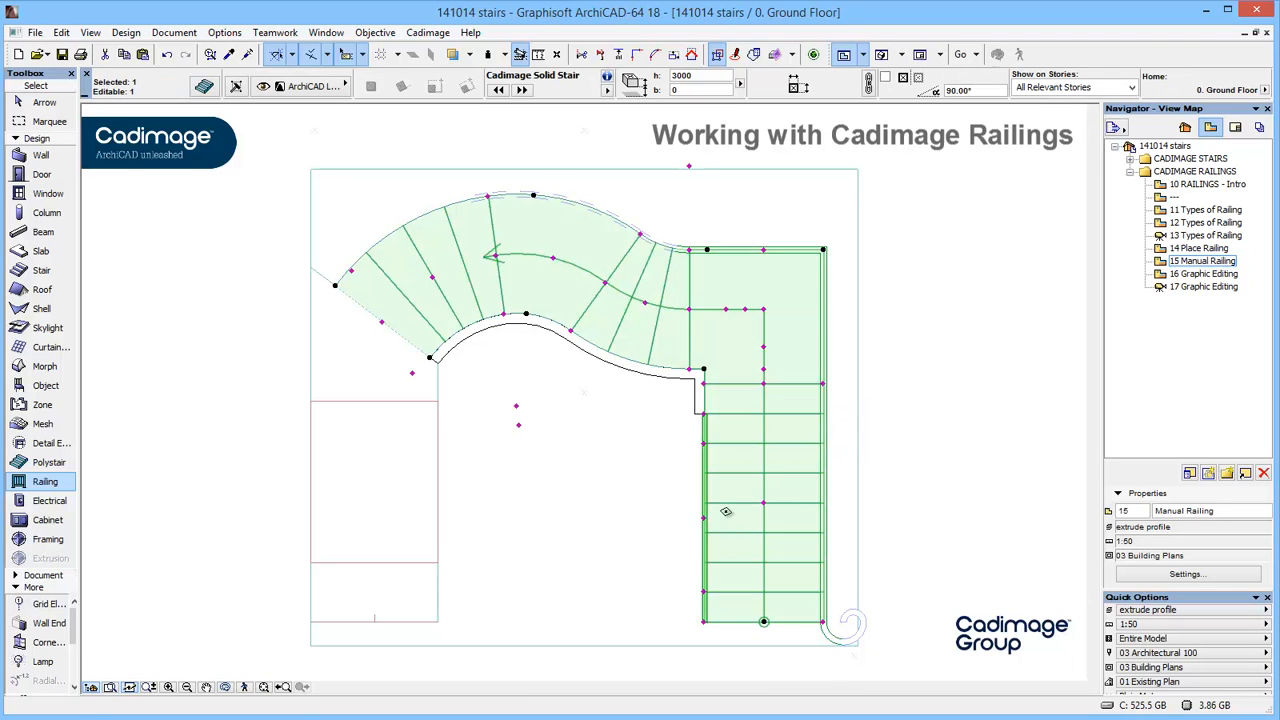
shift+middle_drag(587, 492, 654, 486)
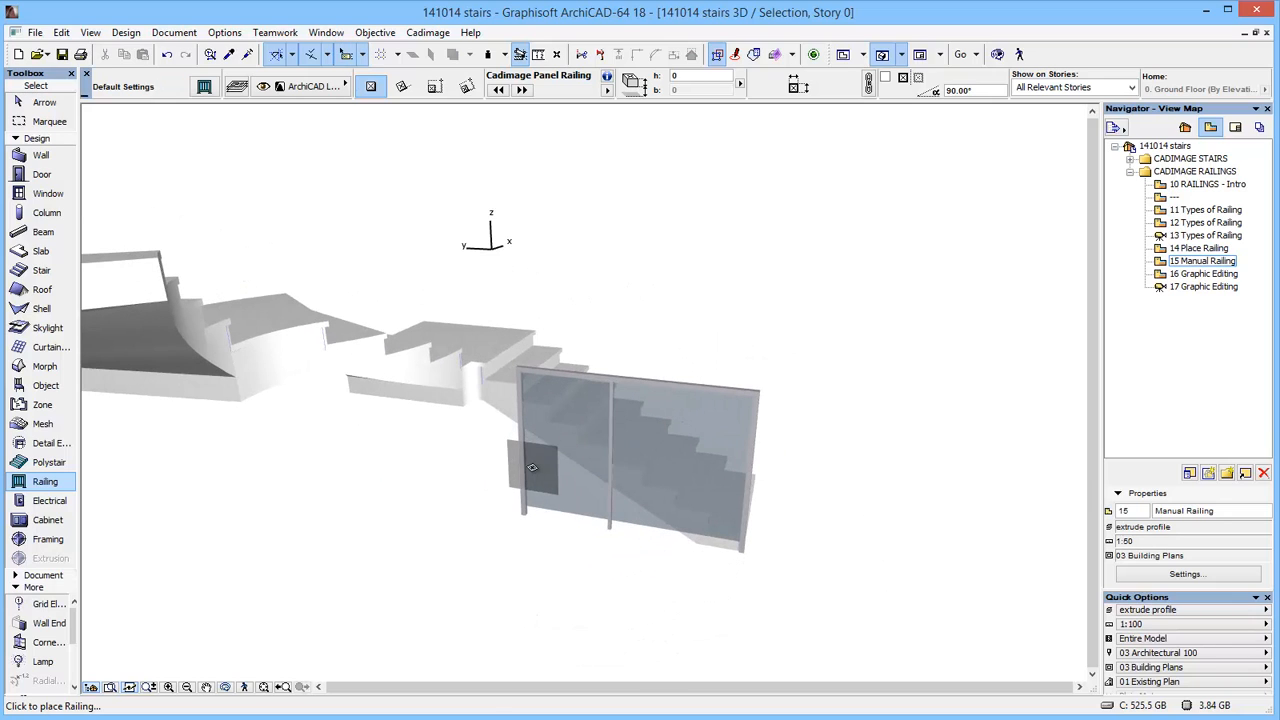
Raise the base of the panel railing's upper end by about 1167 so the railing follows the stair's slope
click(530, 474)
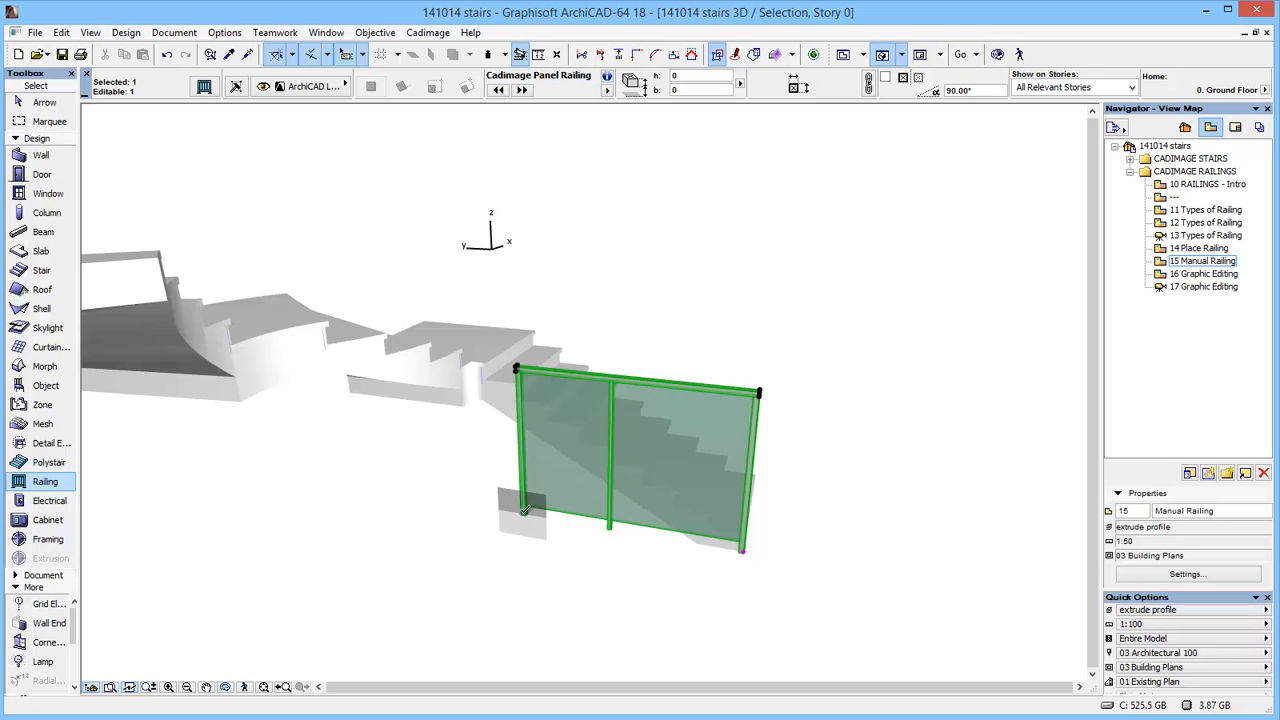
click(525, 508)
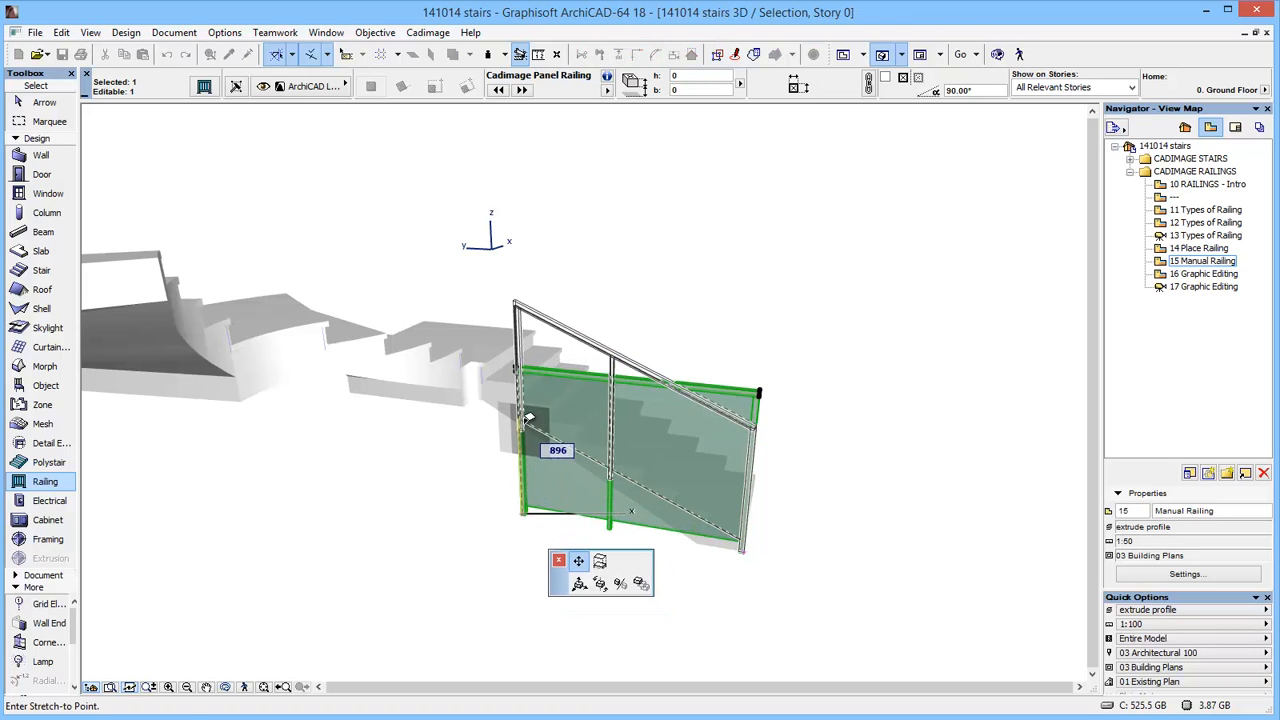
click(589, 372)
click(590, 369)
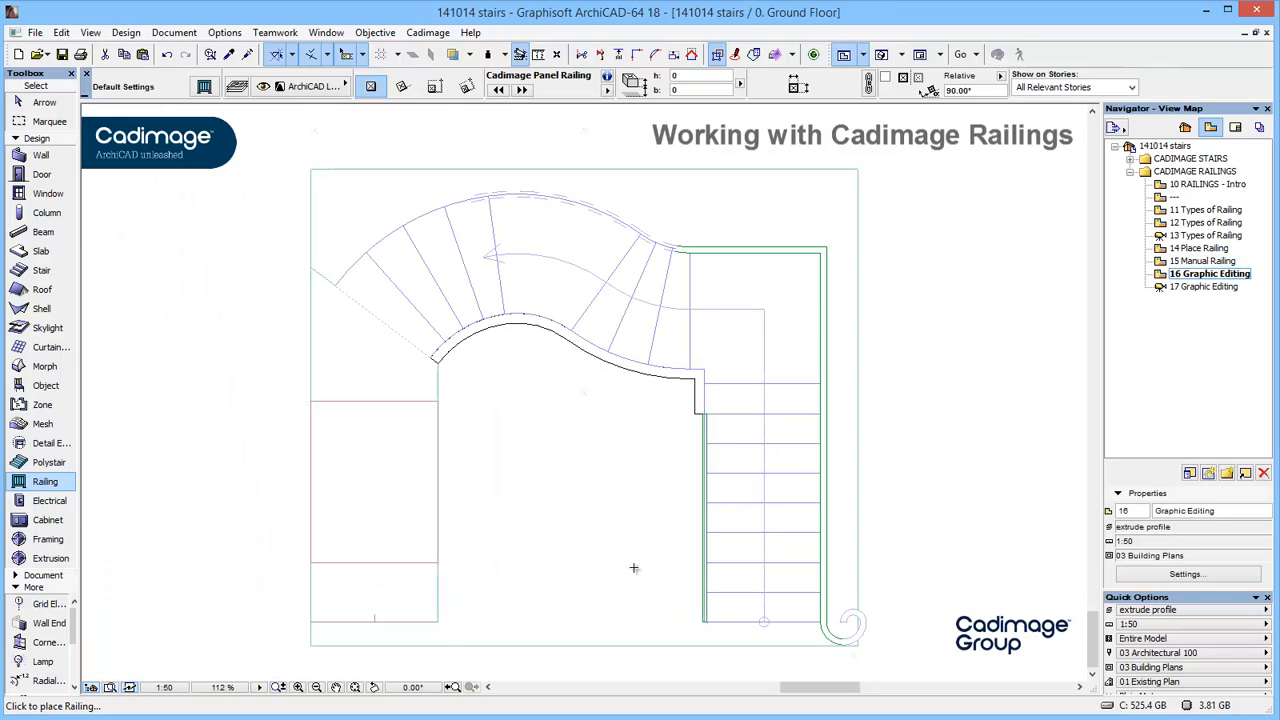
Try curve editing on the panel railing, bowing its middle about 327 over the steps, and undo the curve
click(705, 505)
shift+click(705, 505)
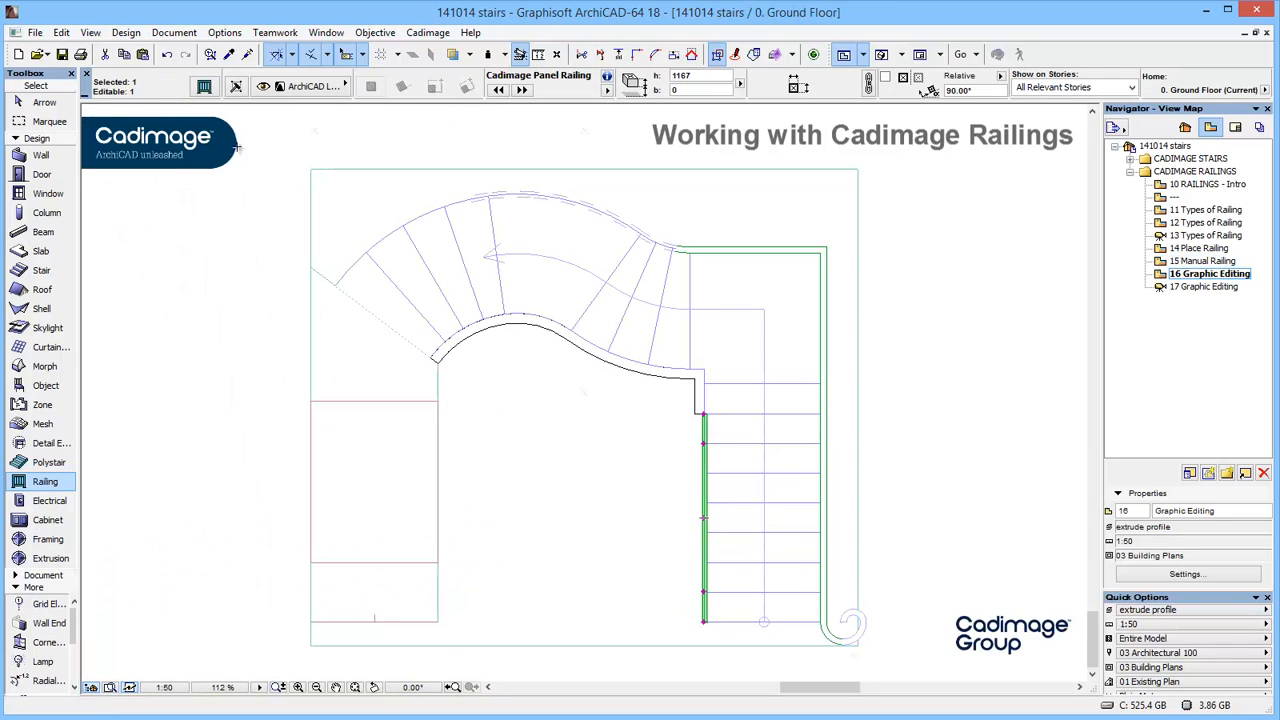
click(204, 88)
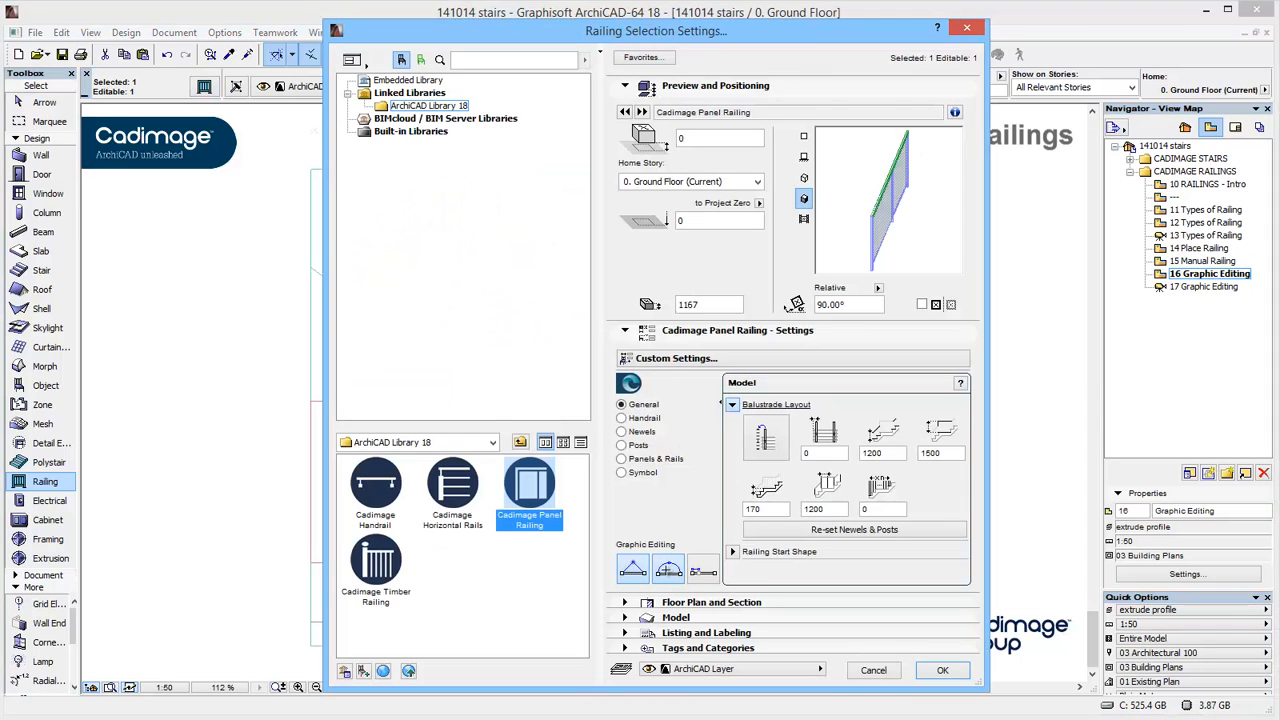
click(668, 572)
click(942, 670)
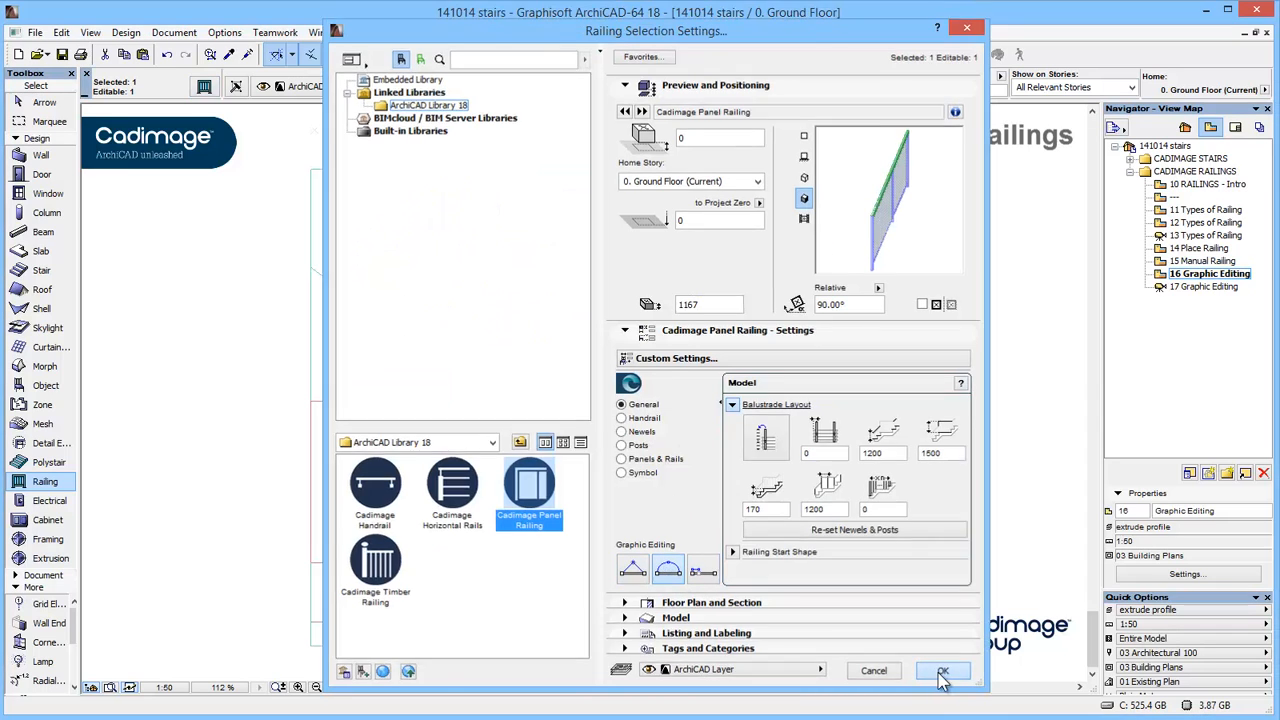
click(703, 517)
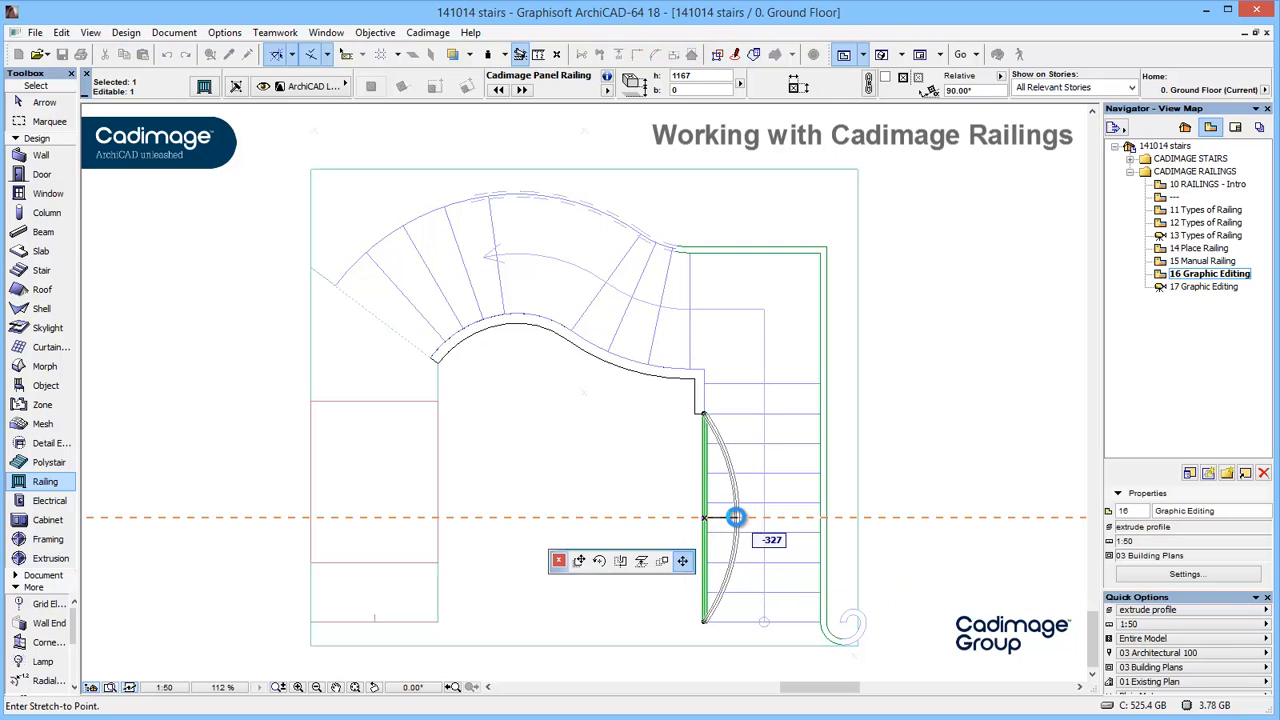
click(736, 517)
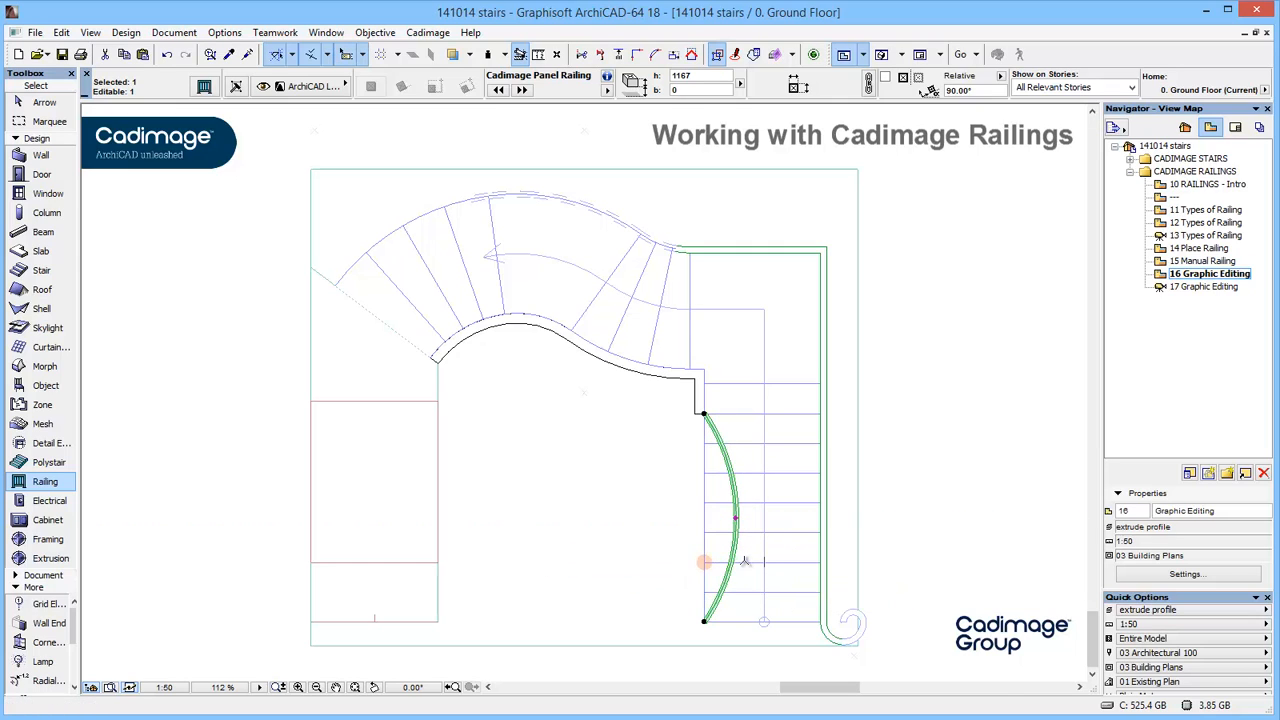
key(ctrl+z)
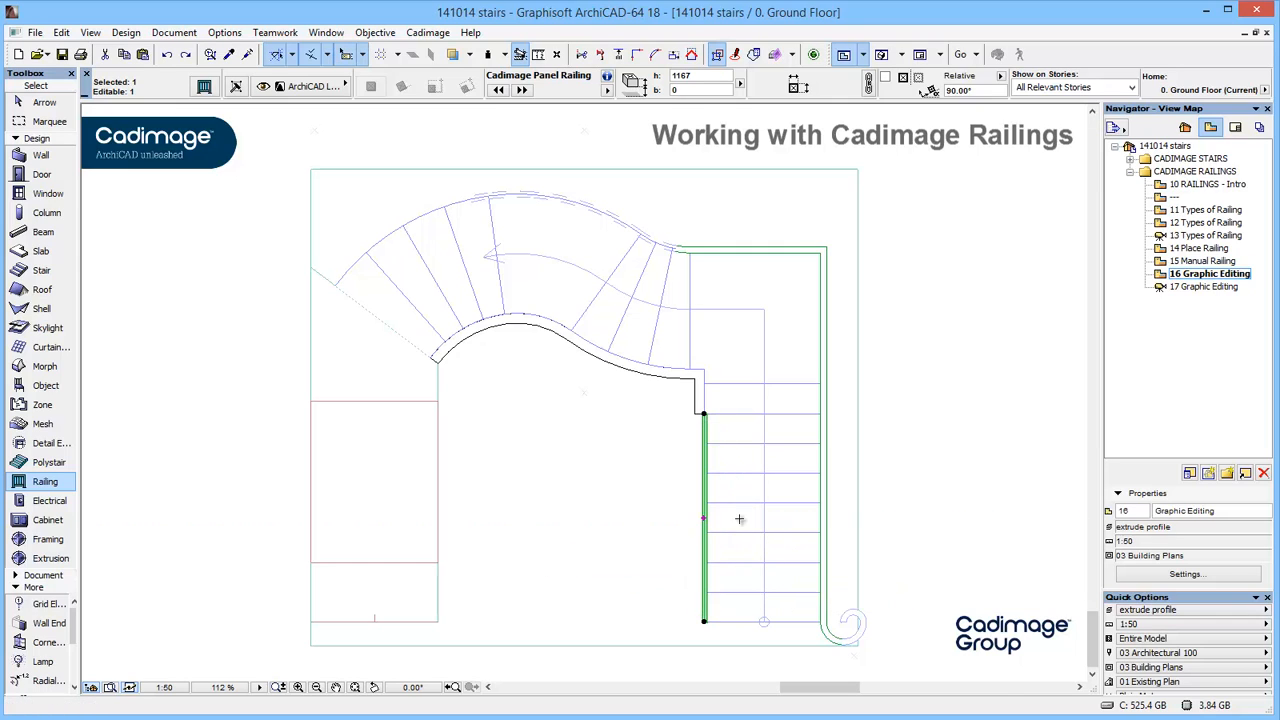
Enable graphic editing of newels and balusters, move the panel railing's intermediate post to its middle, and show it in 3D
click(206, 88)
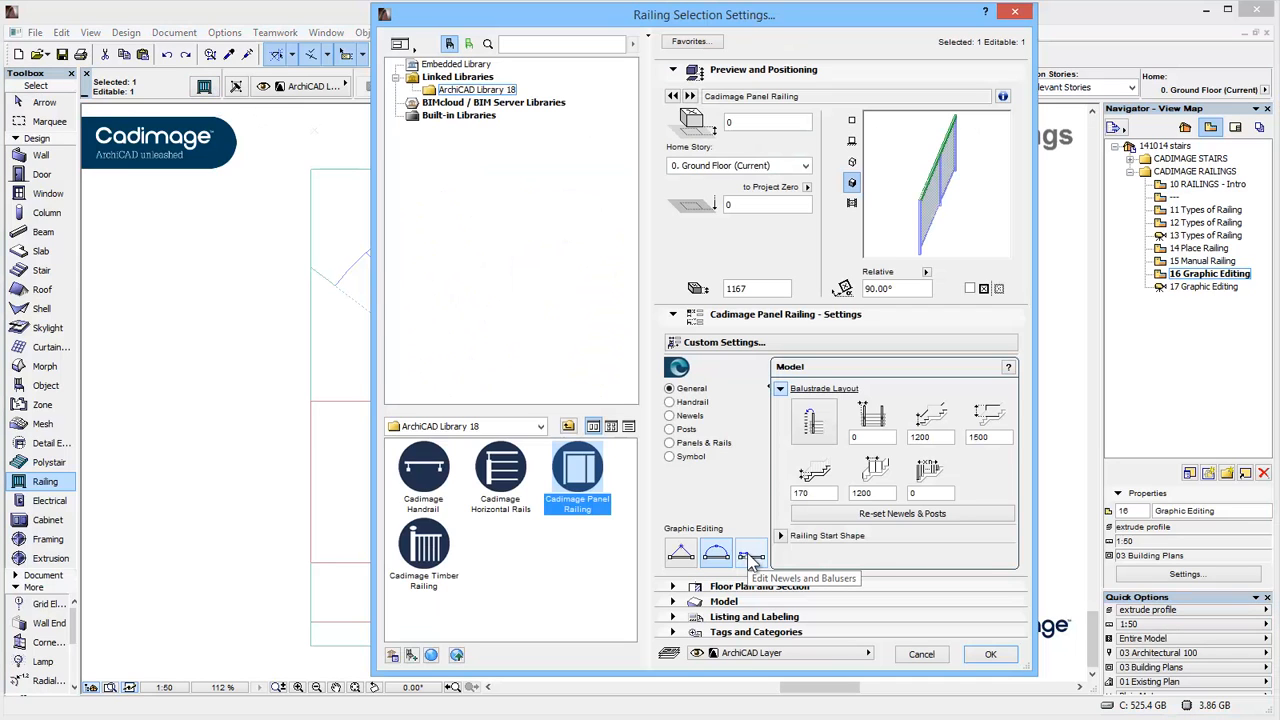
click(752, 558)
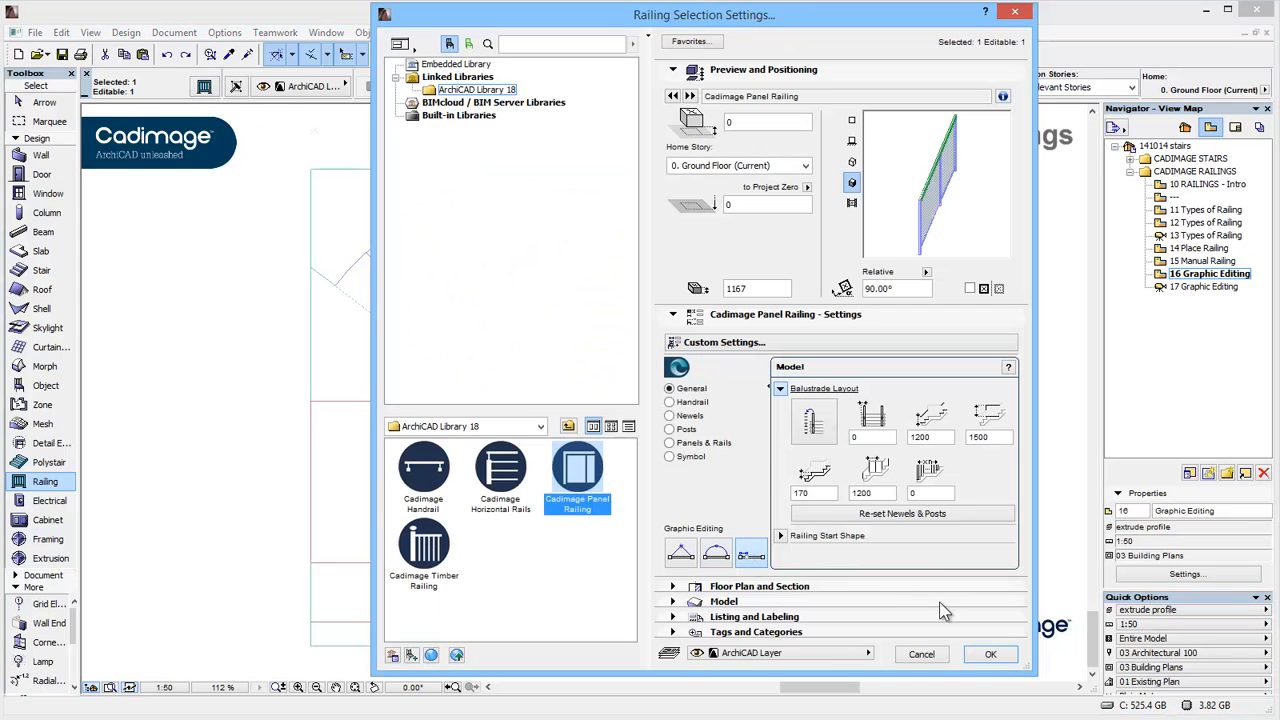
click(990, 655)
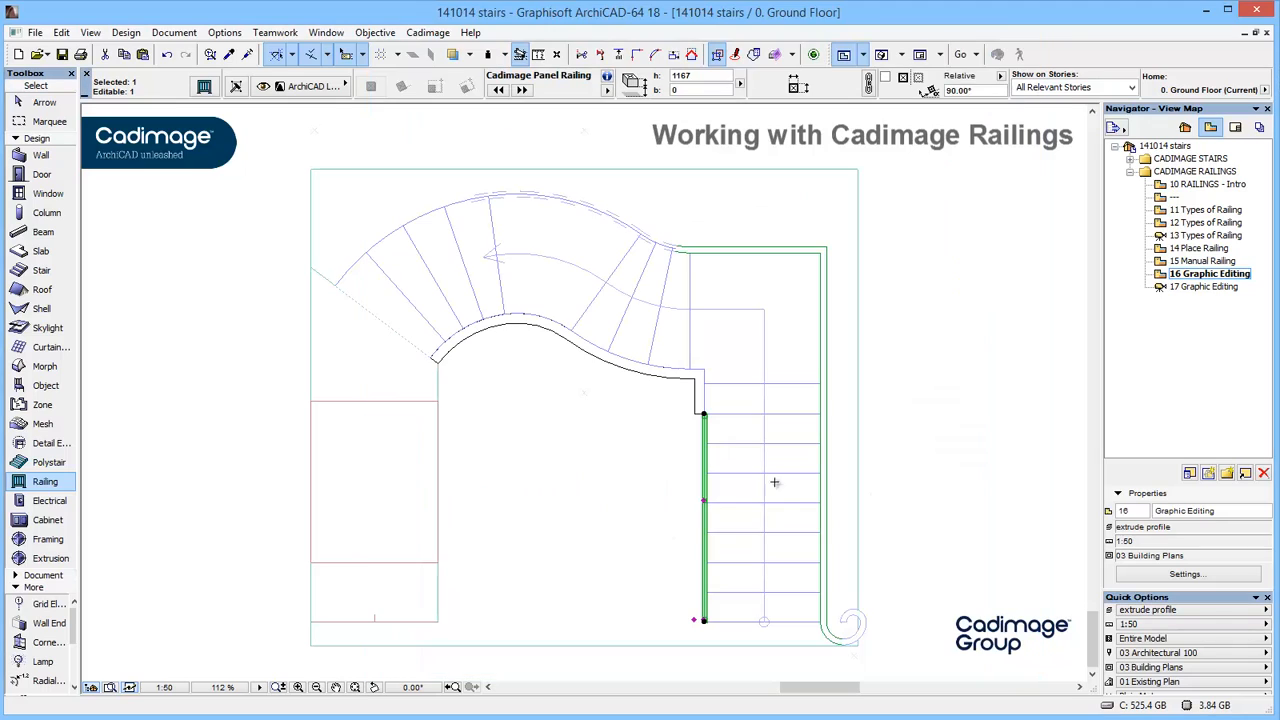
click(706, 499)
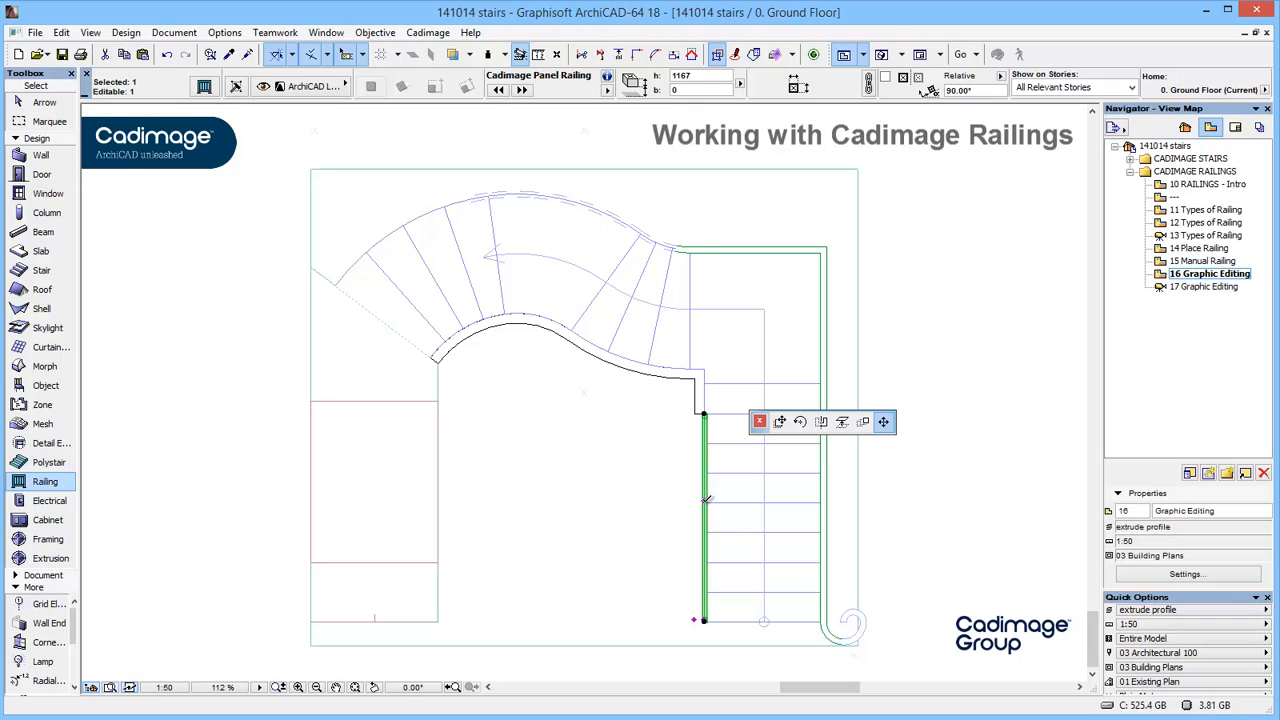
click(690, 523)
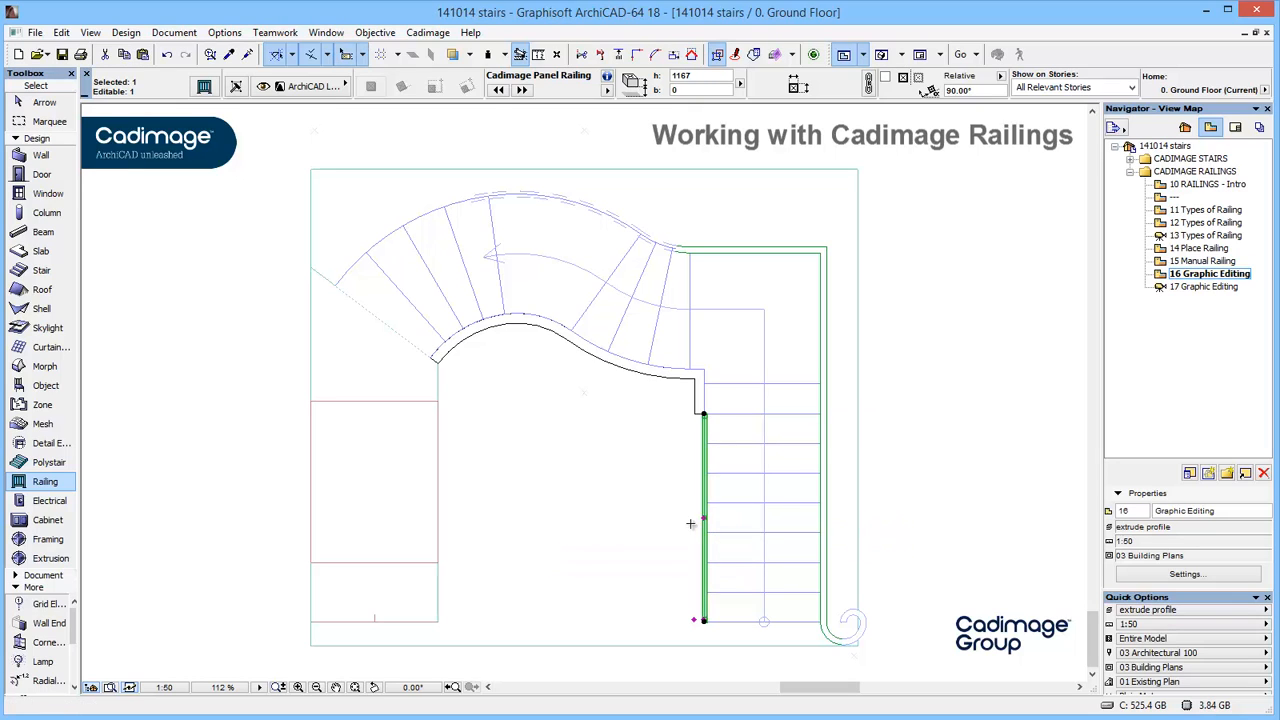
key(F5)
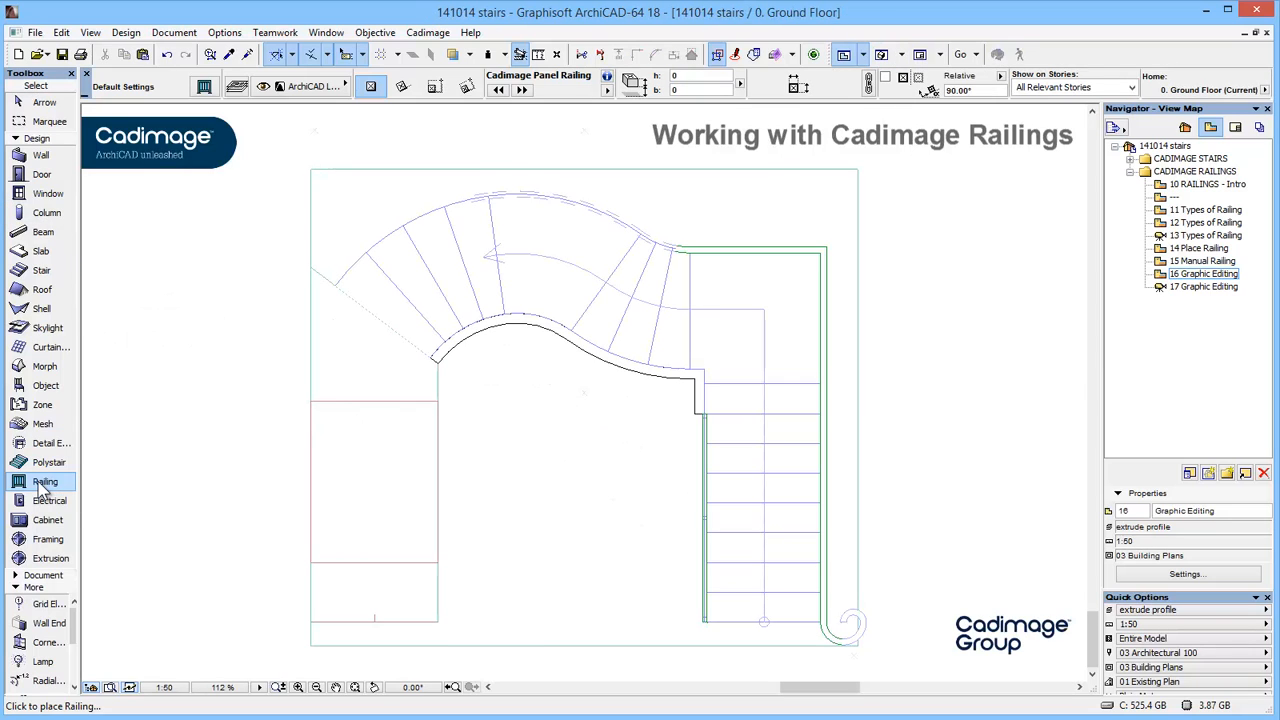
Set the default railing type to Cadimage Horizontal Rails and accept the settings
double_click(44, 483)
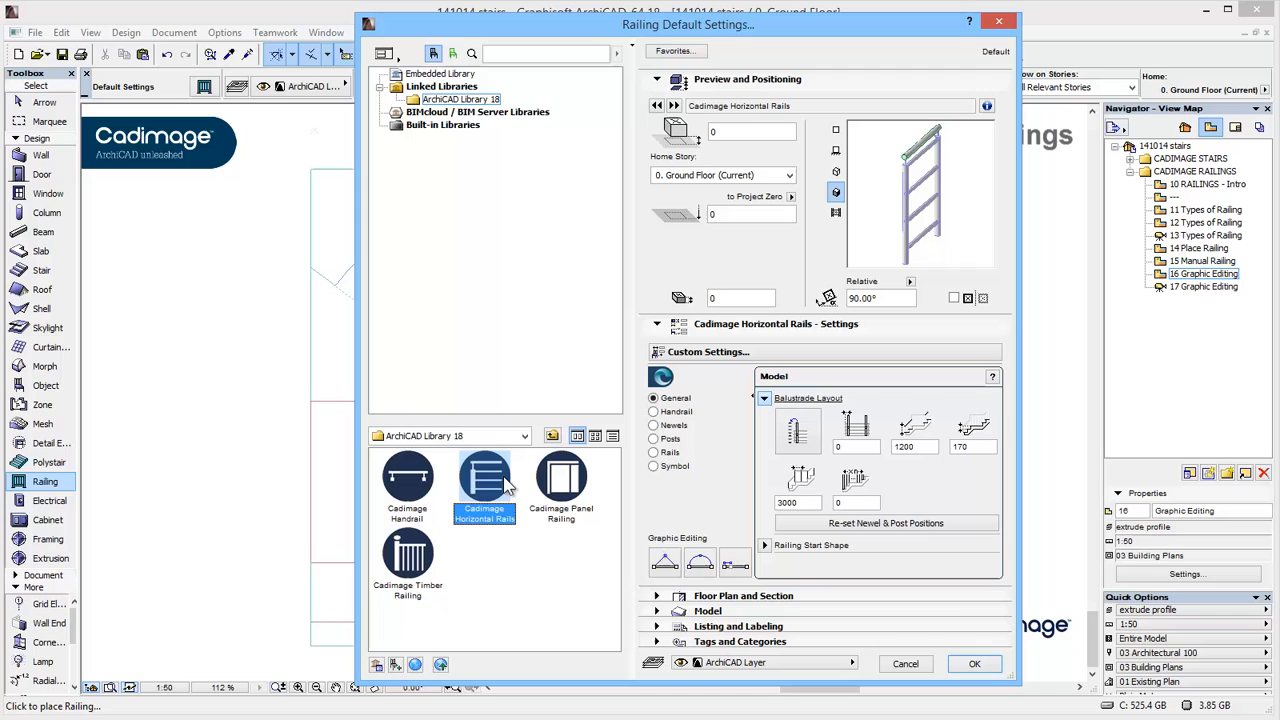
click(974, 664)
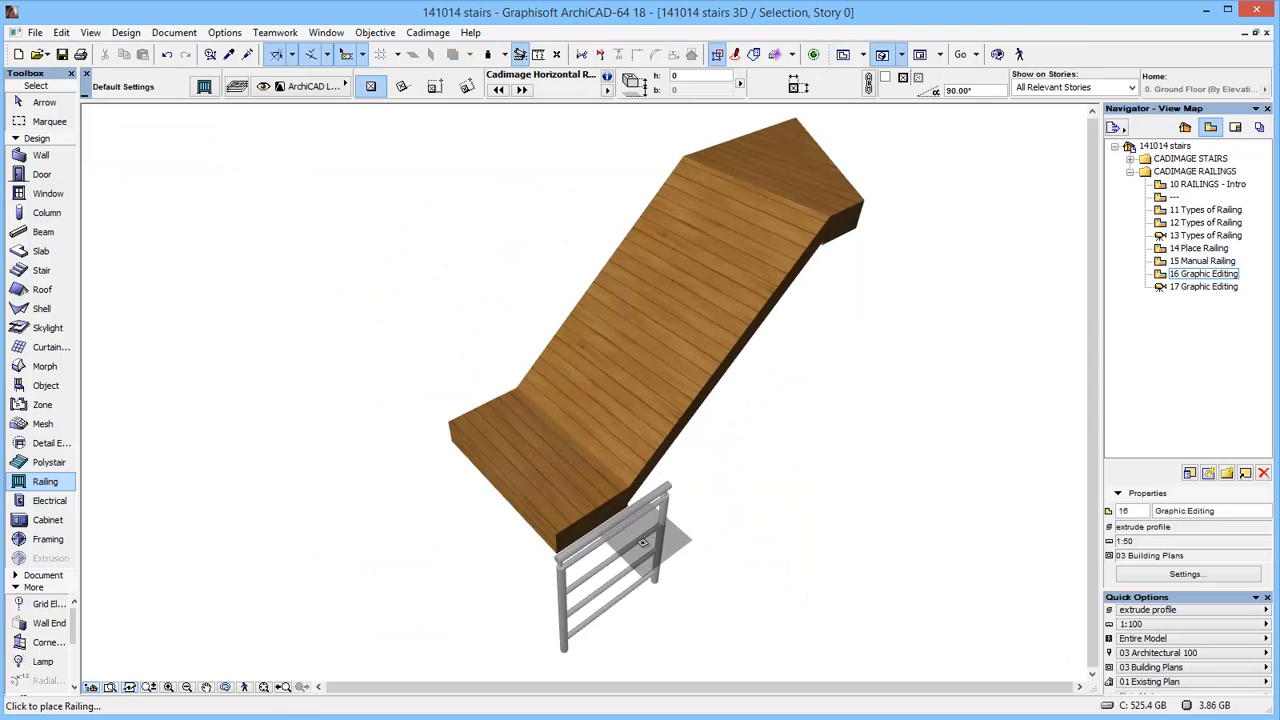
Select the horizontal railing in 3D and move it up onto the ramp's lower landing, at base height 1438
shift+click(655, 582)
shift+click(653, 580)
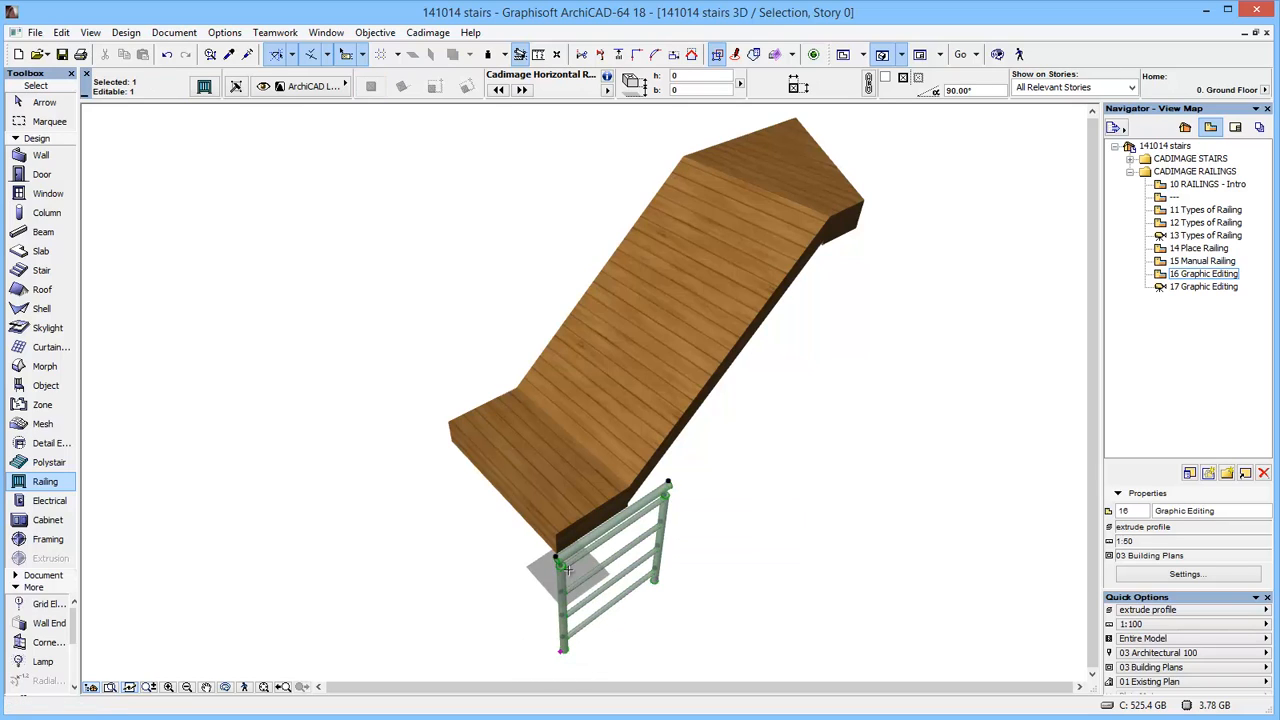
key(ctrl+d)
click(563, 655)
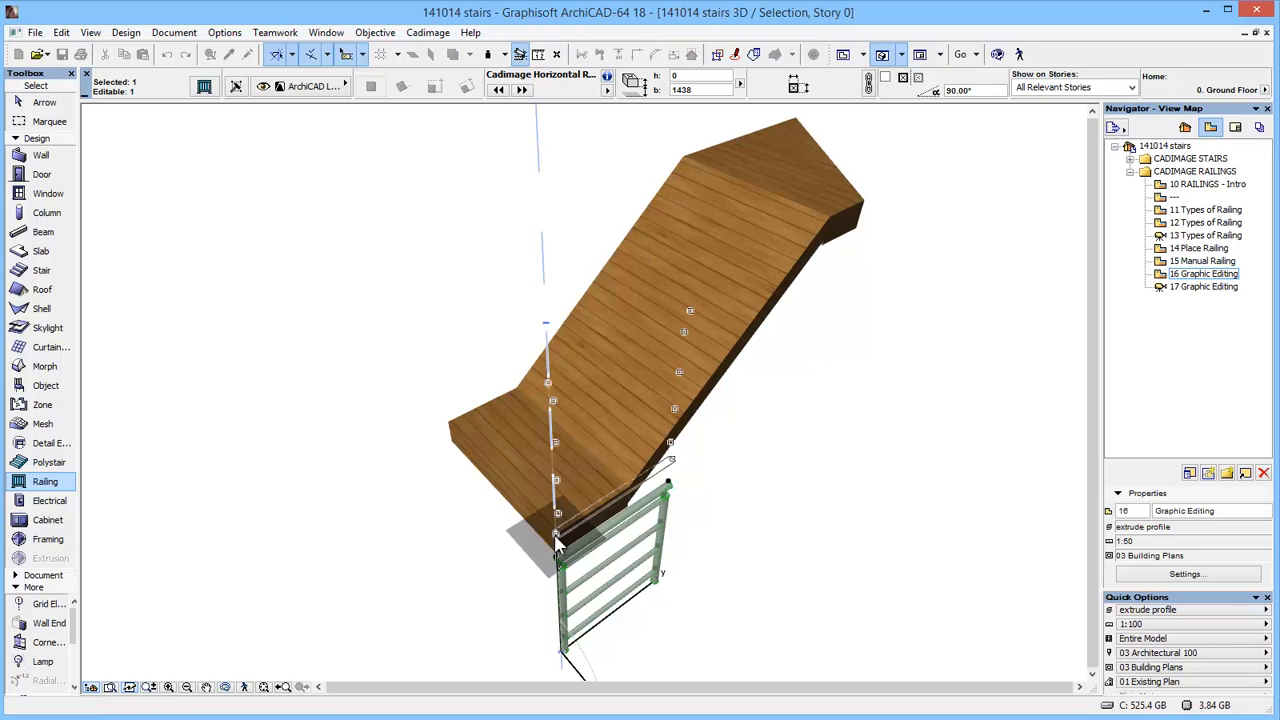
click(563, 438)
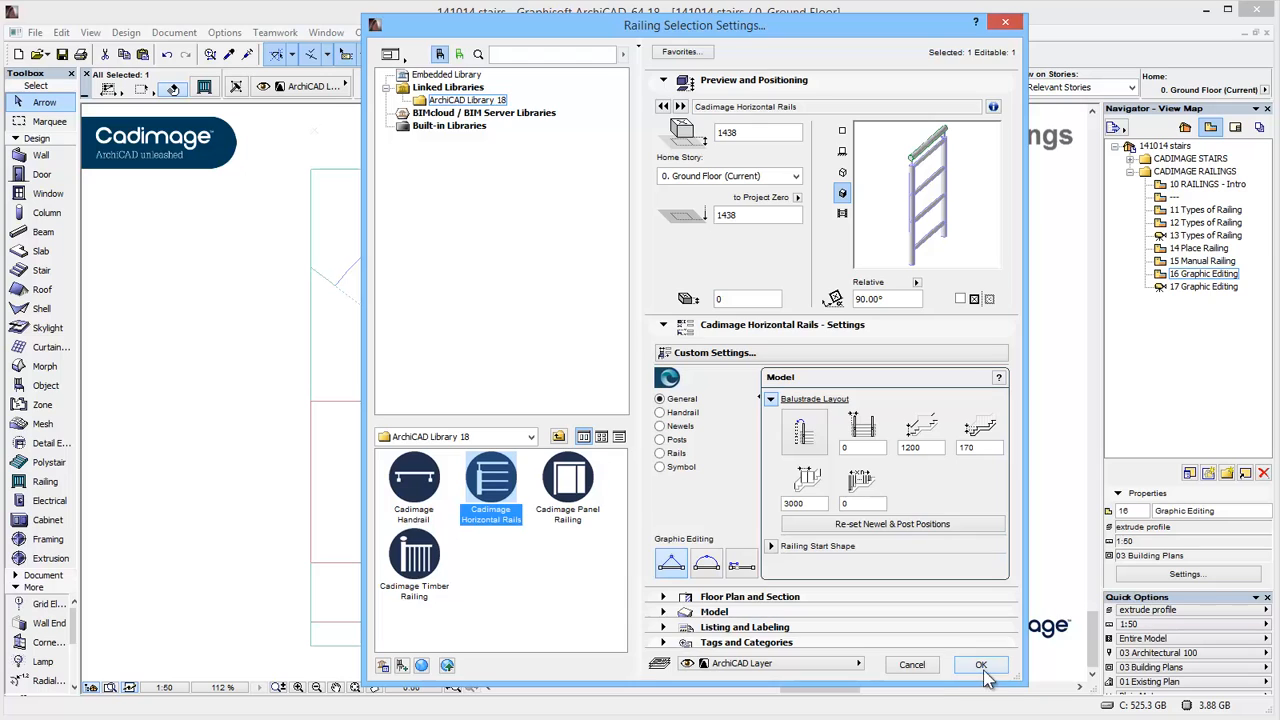
Accept node editing for the horizontal railing and stretch its upper end in plan by about 1467 to the start of the curved stair
click(984, 668)
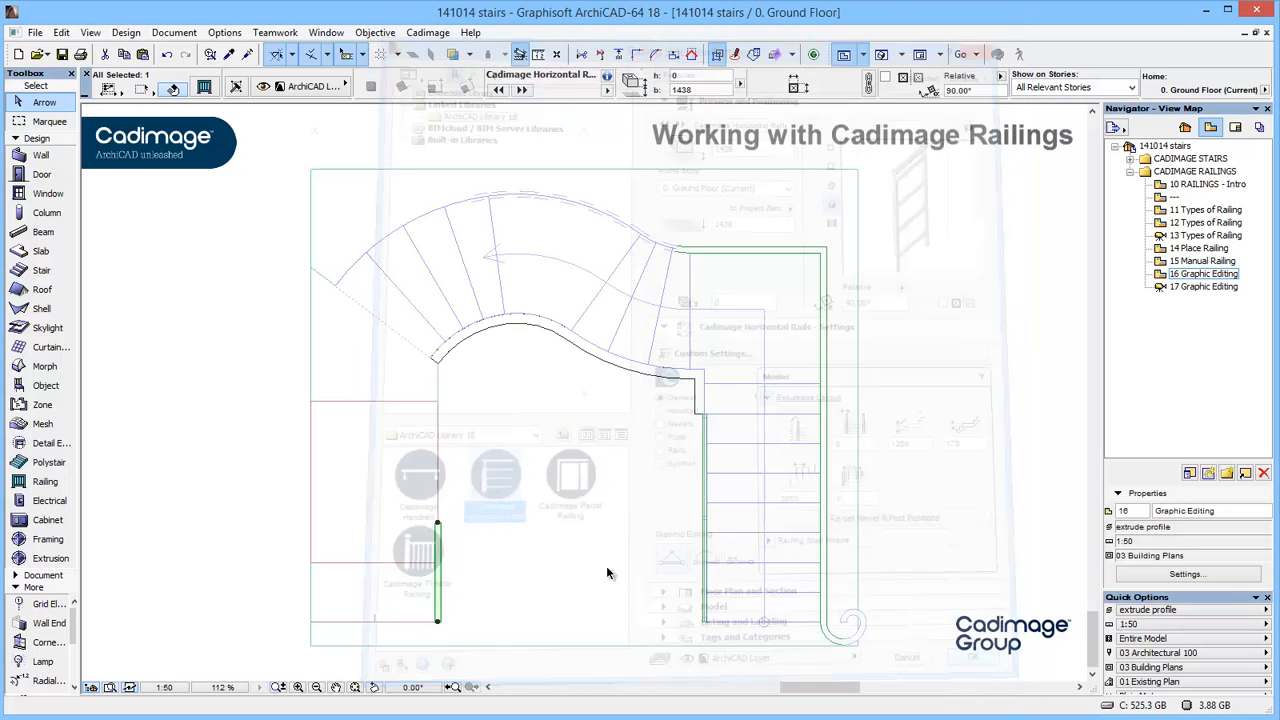
click(438, 524)
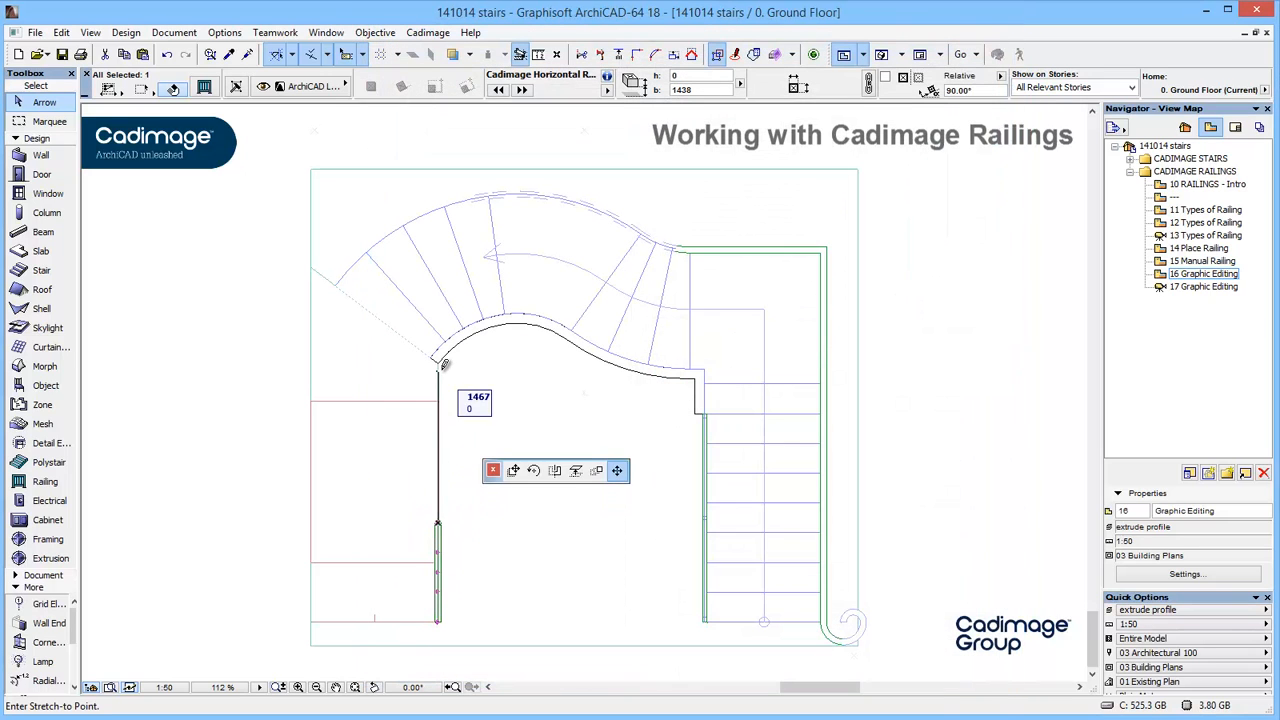
click(439, 364)
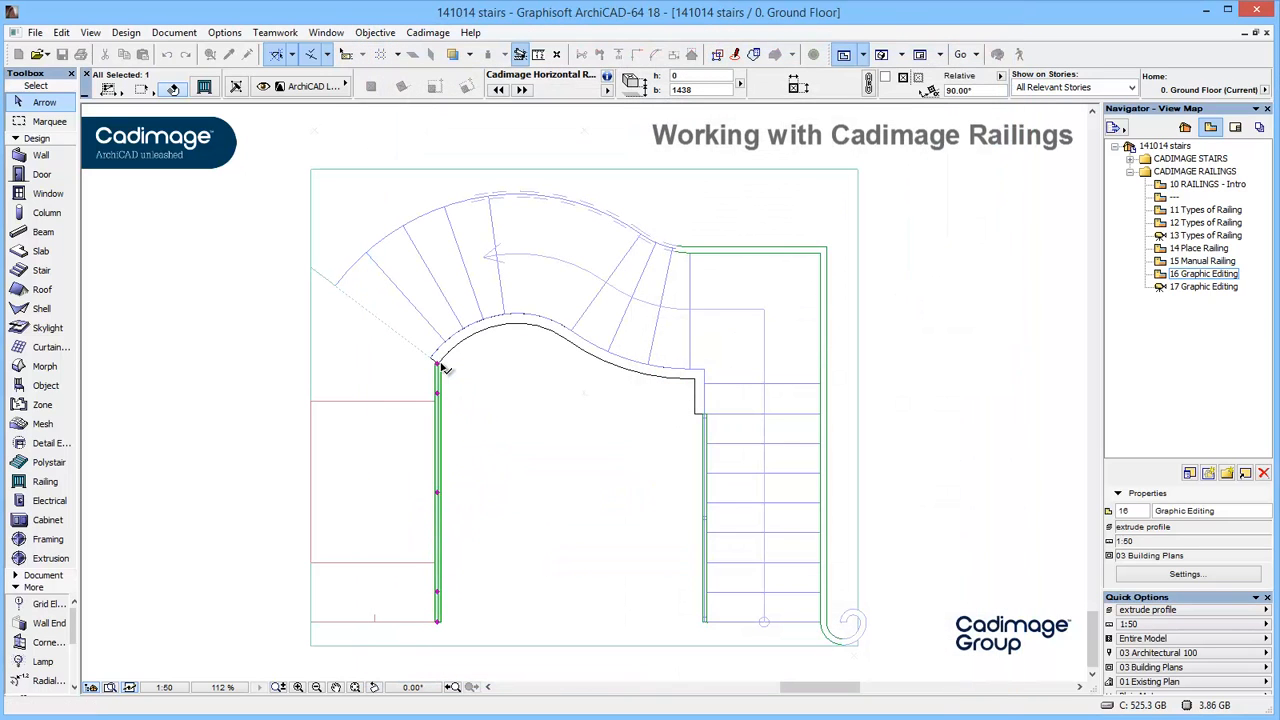
Move the railing's intermediate nodes in plan to the upper and lower edges of the sloping ramp section
click(438, 497)
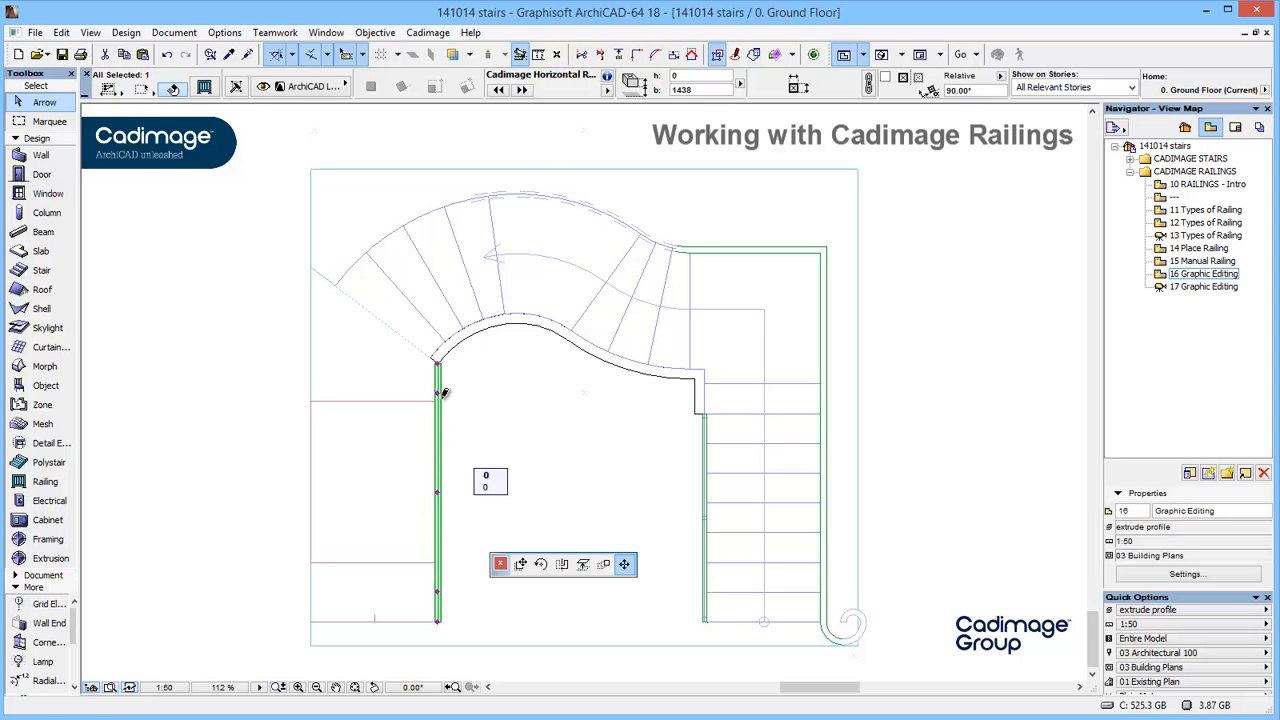
click(449, 430)
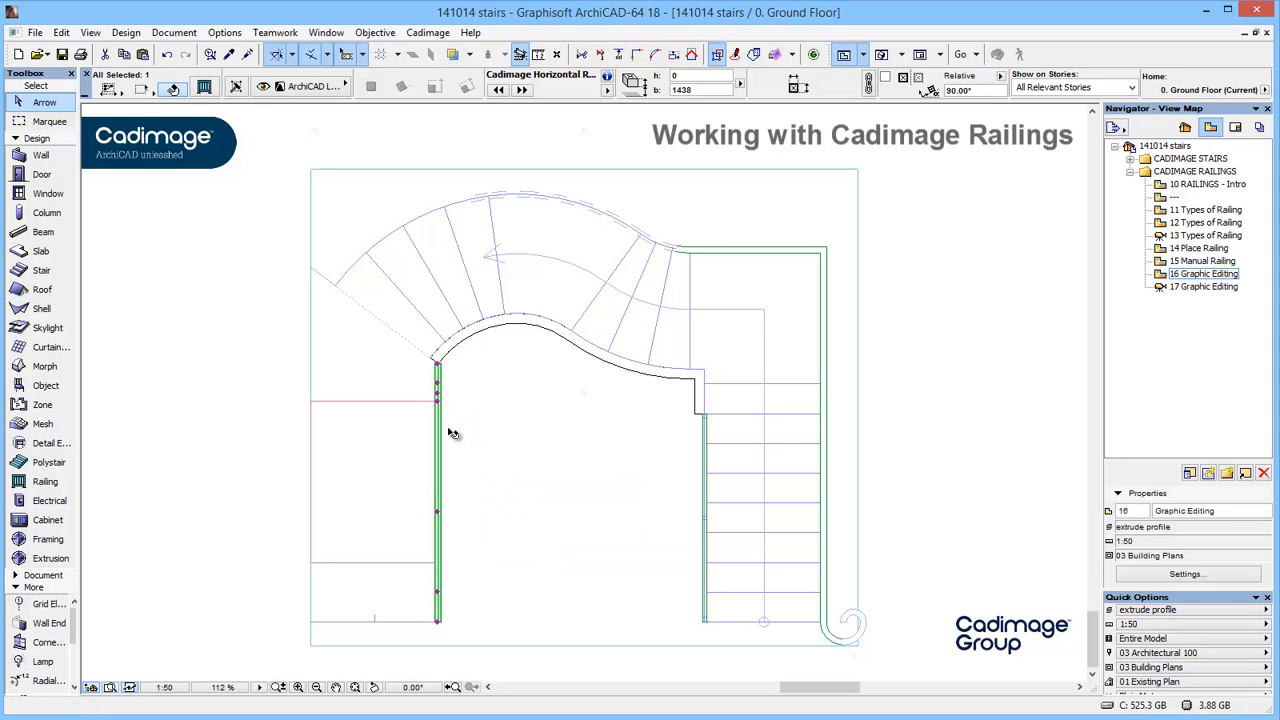
click(438, 512)
click(437, 562)
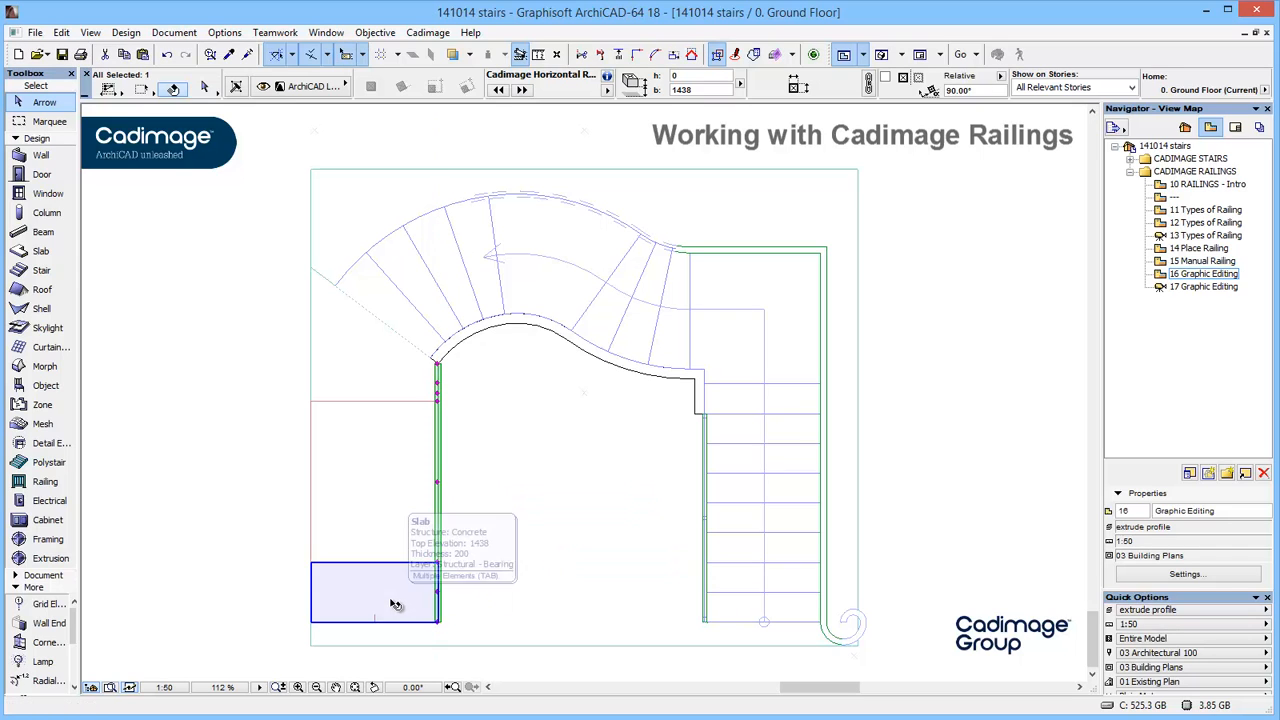
Show the ramp and railing in 3D and raise the railing's upper bend node about 1395 to follow the ramp's slope
click(396, 603)
key(F5)
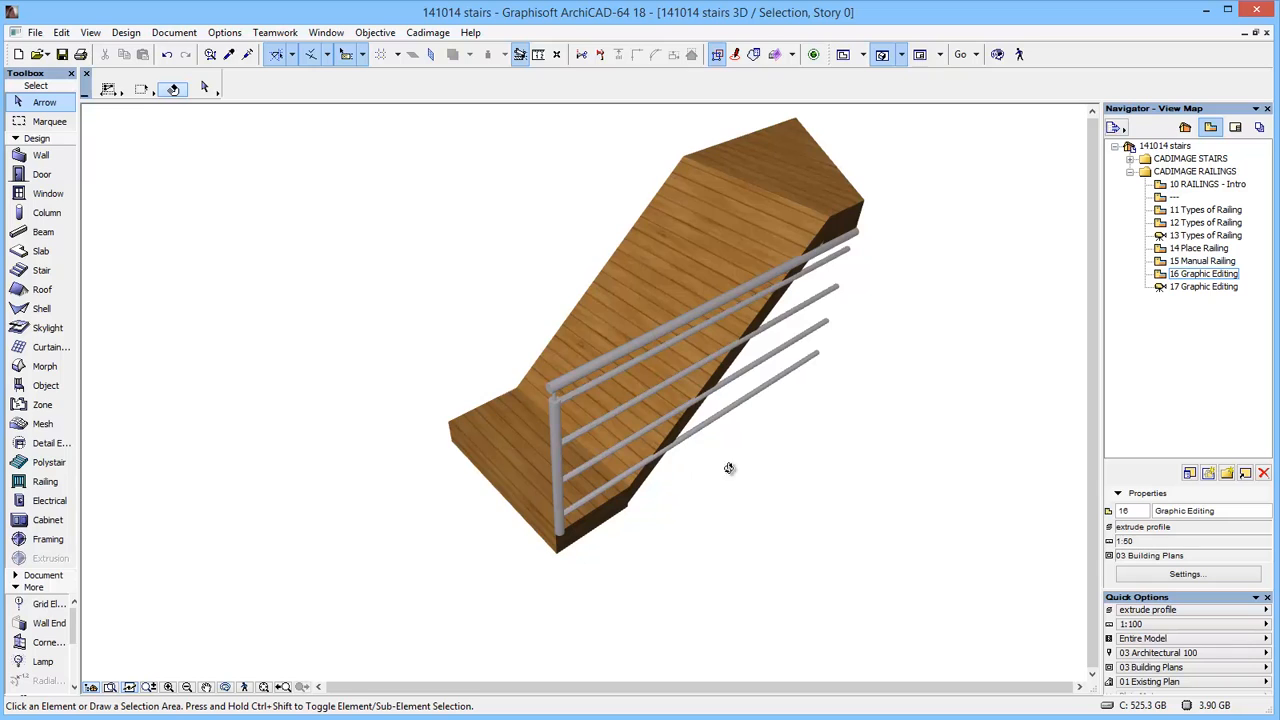
drag(729, 468, 666, 424)
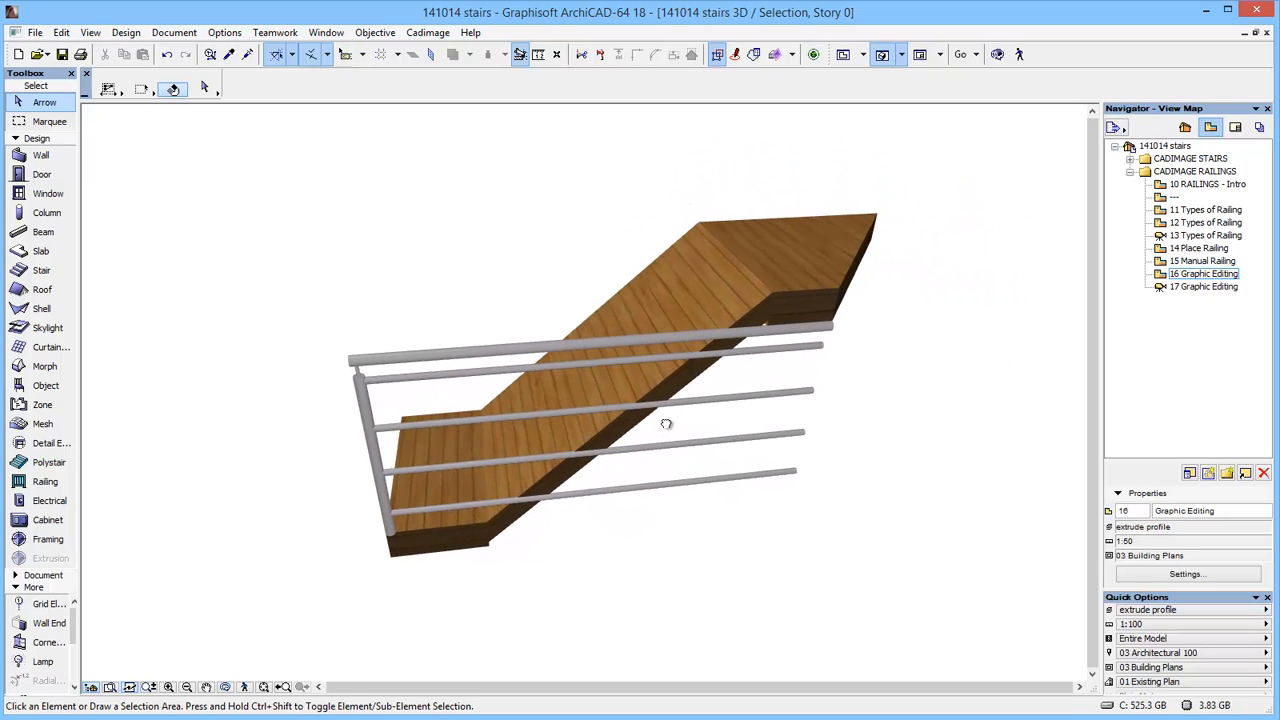
click(659, 404)
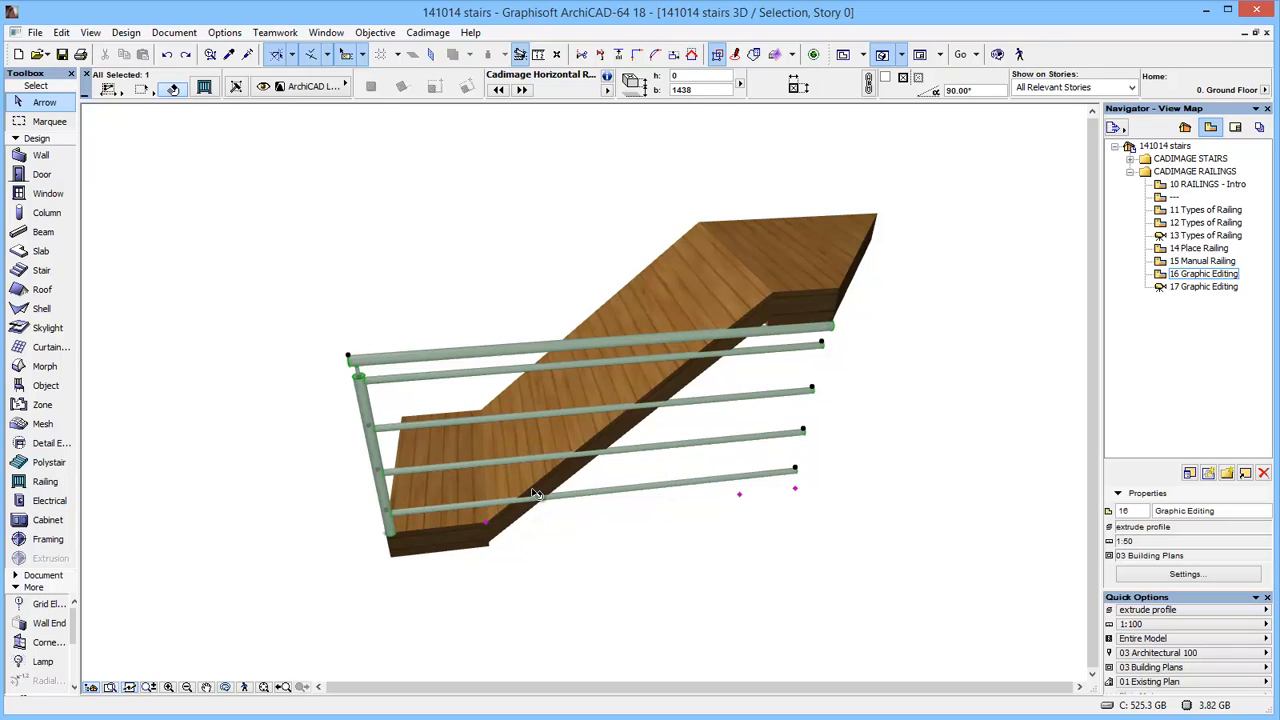
click(740, 496)
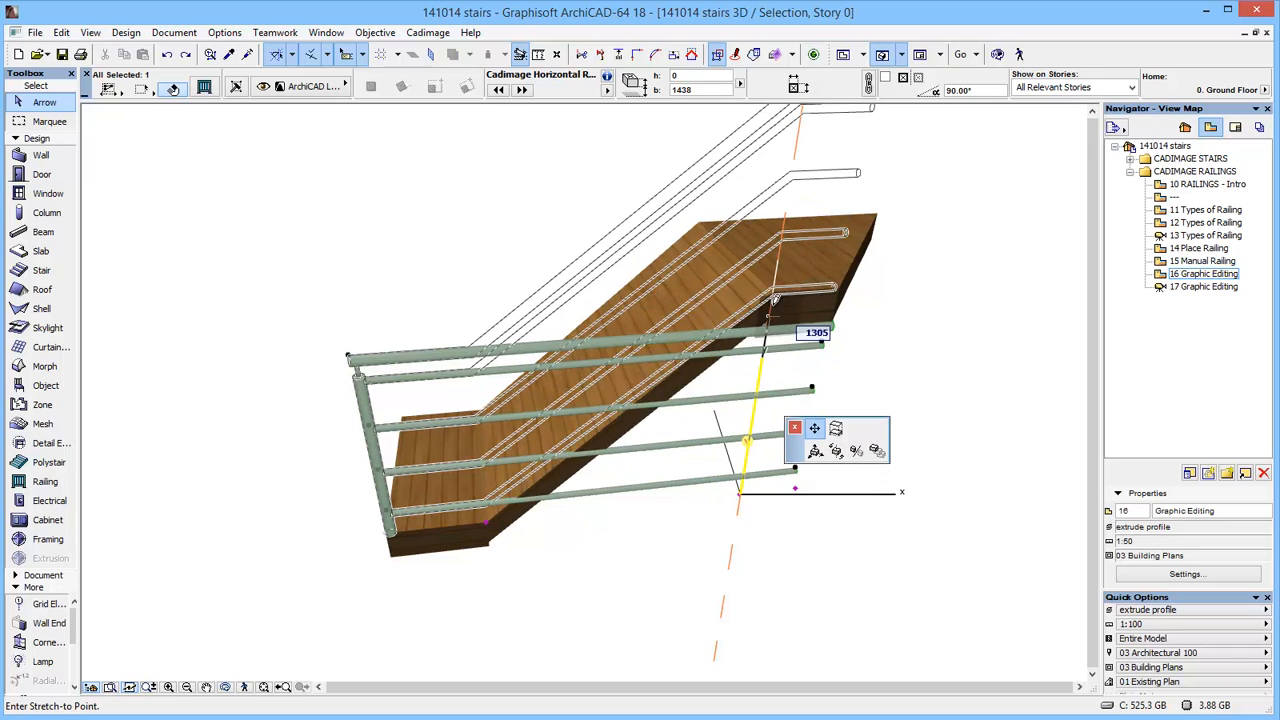
click(775, 288)
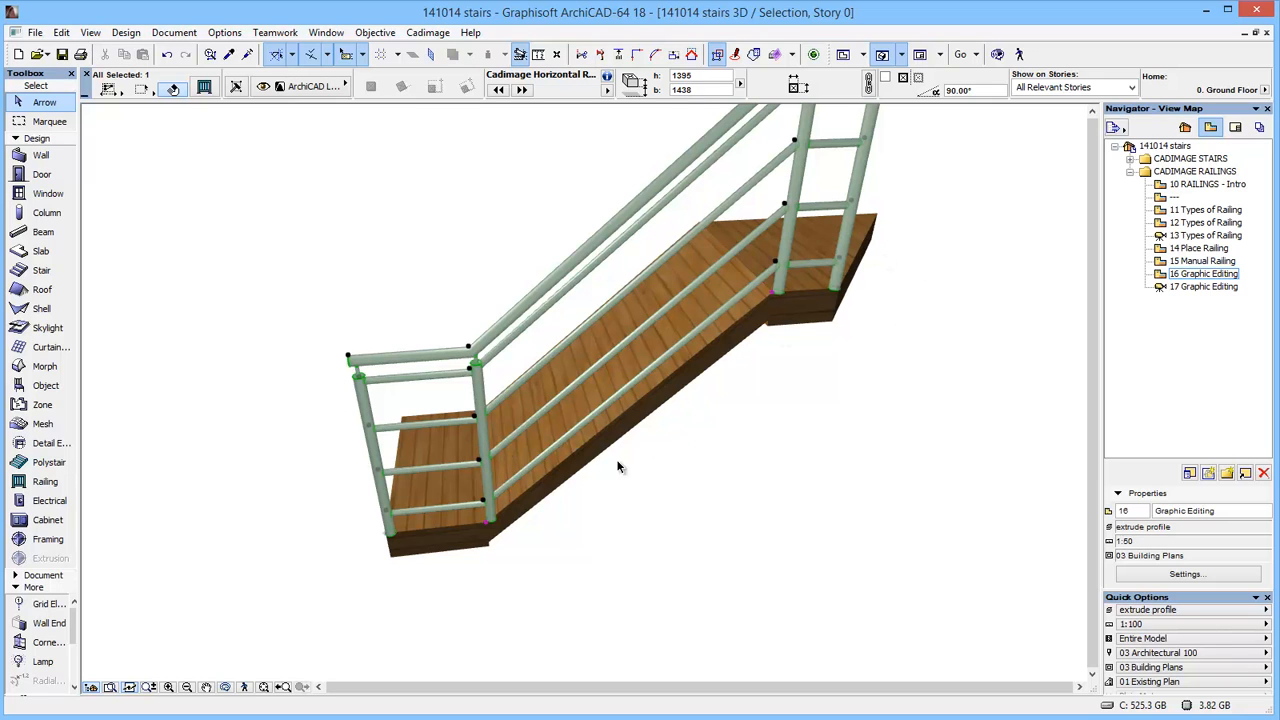
mouse_move(618, 467)
shift+middle_down()
mouse_move(621, 517)
mouse_move(603, 520)
mouse_move(626, 484)
shift+middle_up()
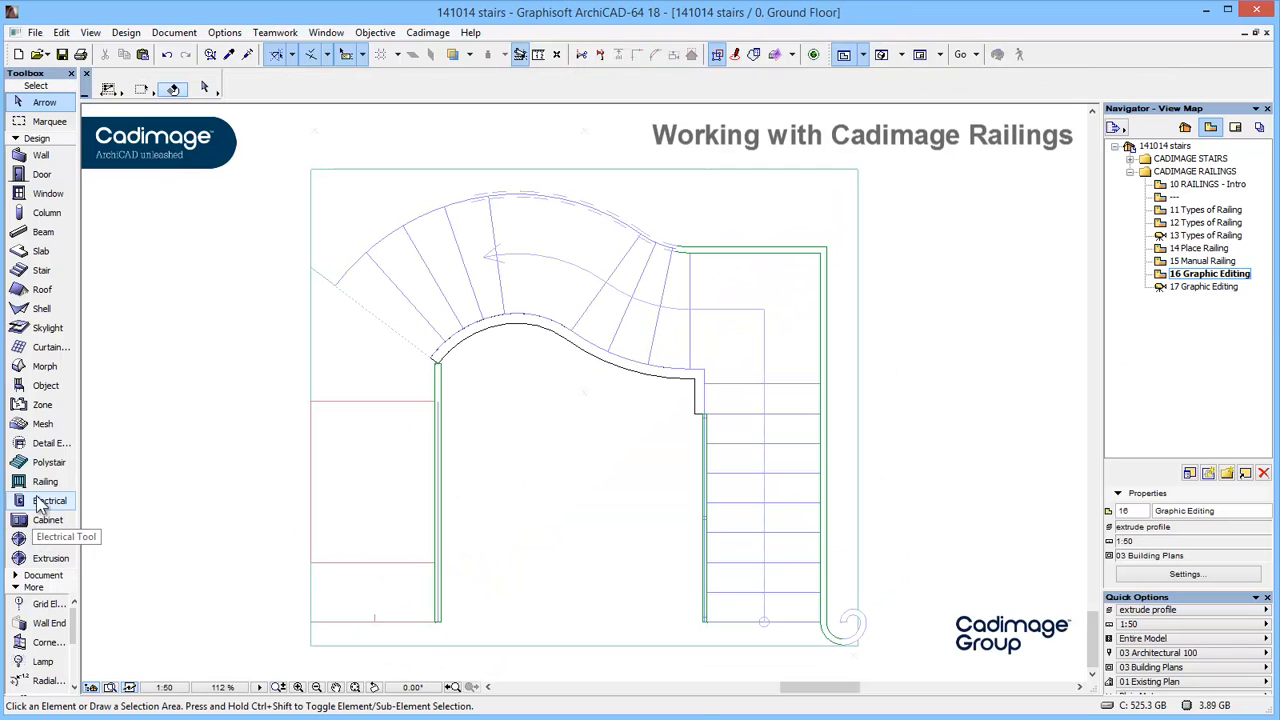
Enable graphic editing of newels and balusters for the Cadimage Timber Railing and place one in the open area beside the ramp
double_click(45, 481)
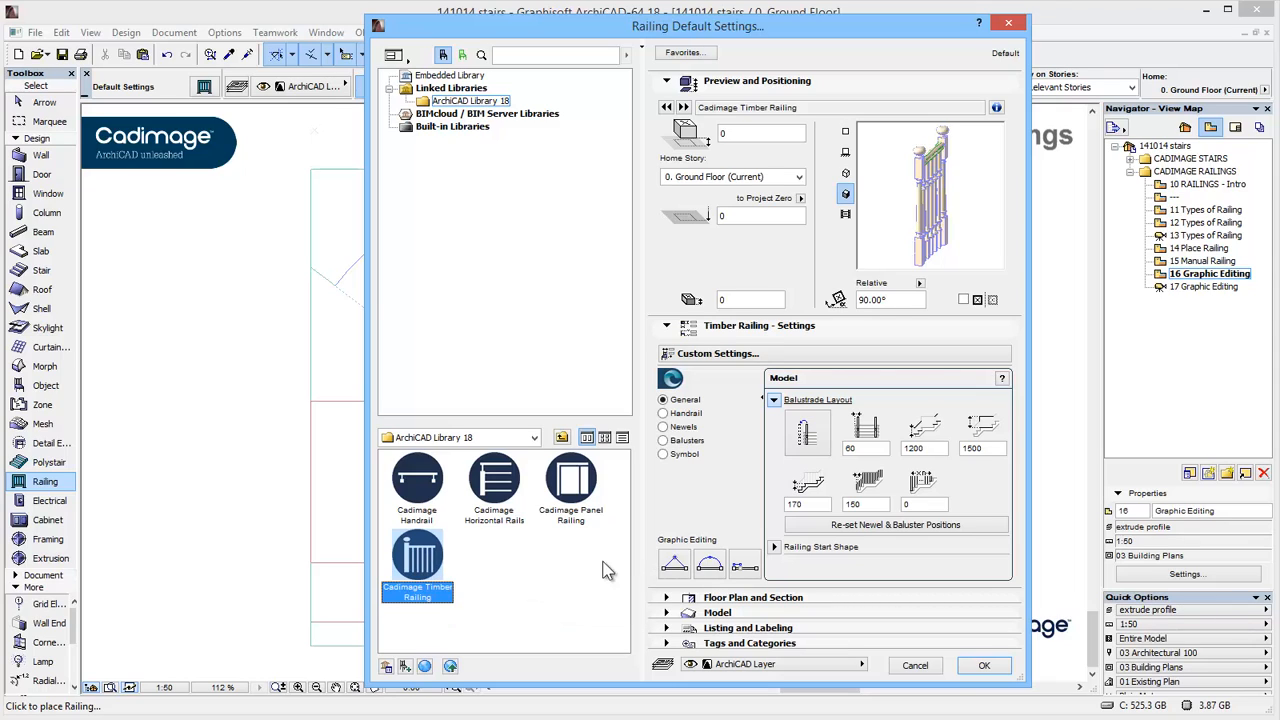
click(744, 570)
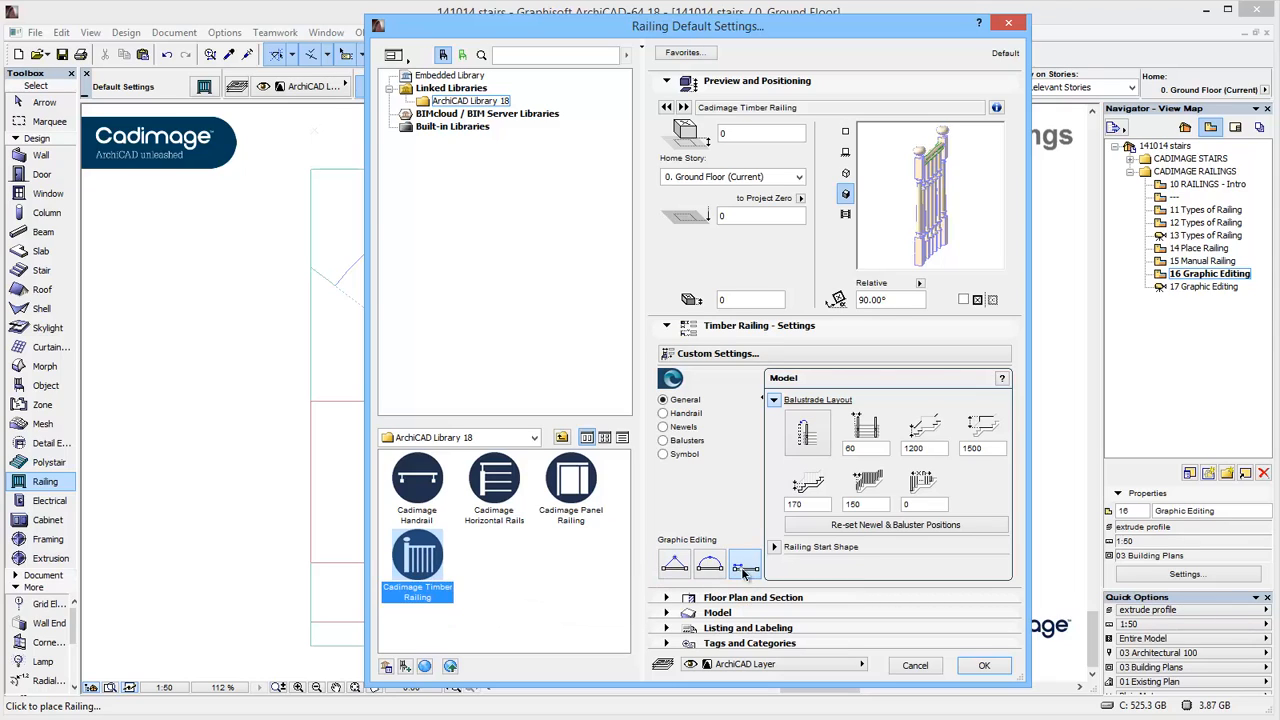
click(980, 666)
click(499, 591)
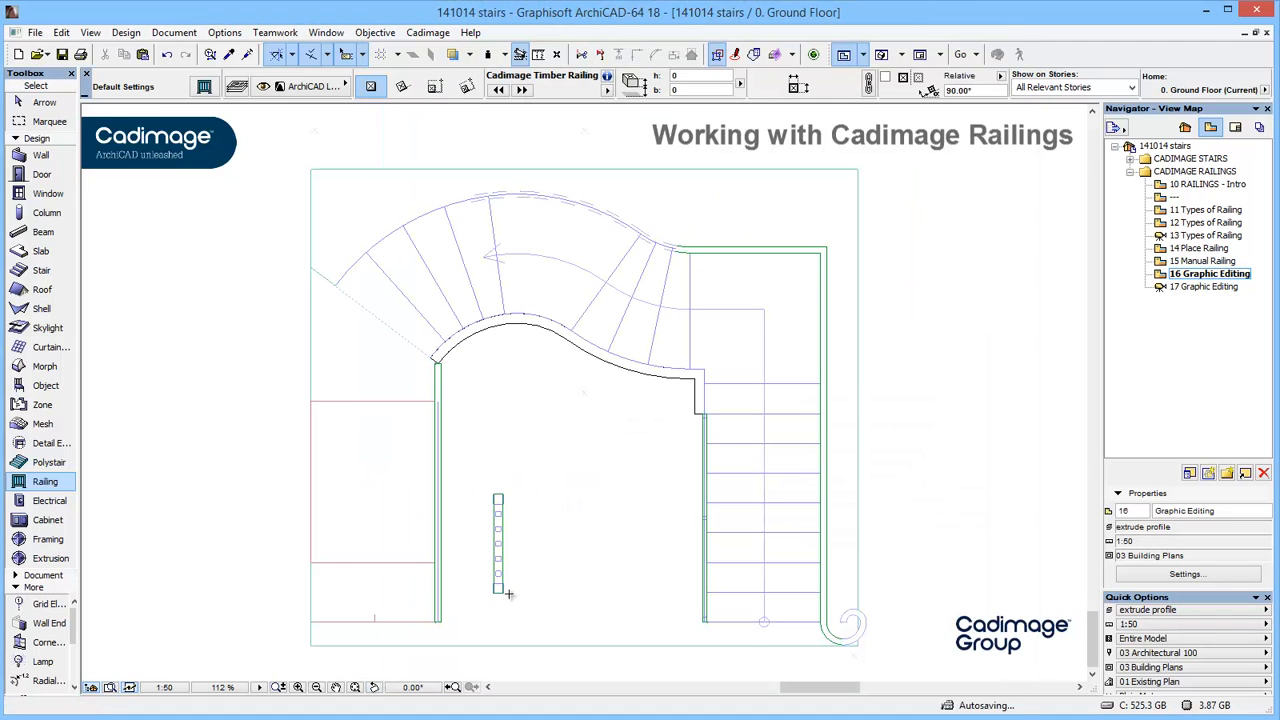
scroll(500, 545, up, 4)
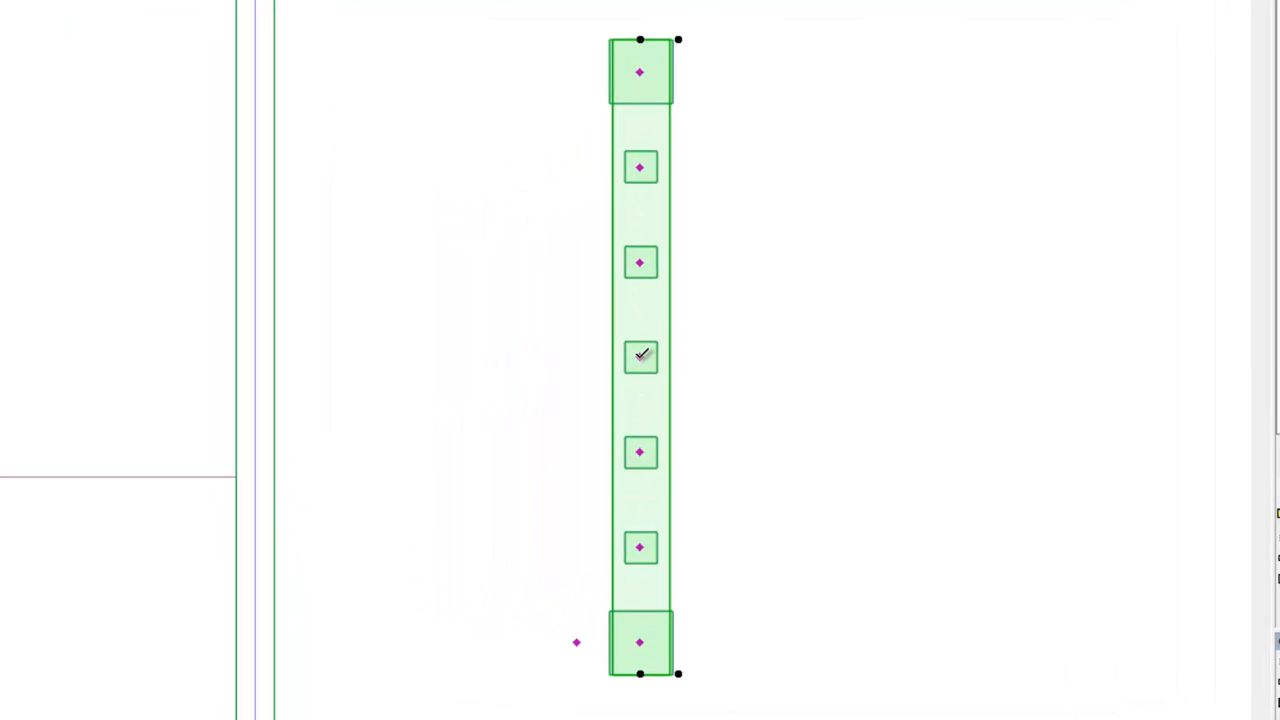
Change the timber railing's middle baluster to a newel by setting its type value to 2
click(642, 354)
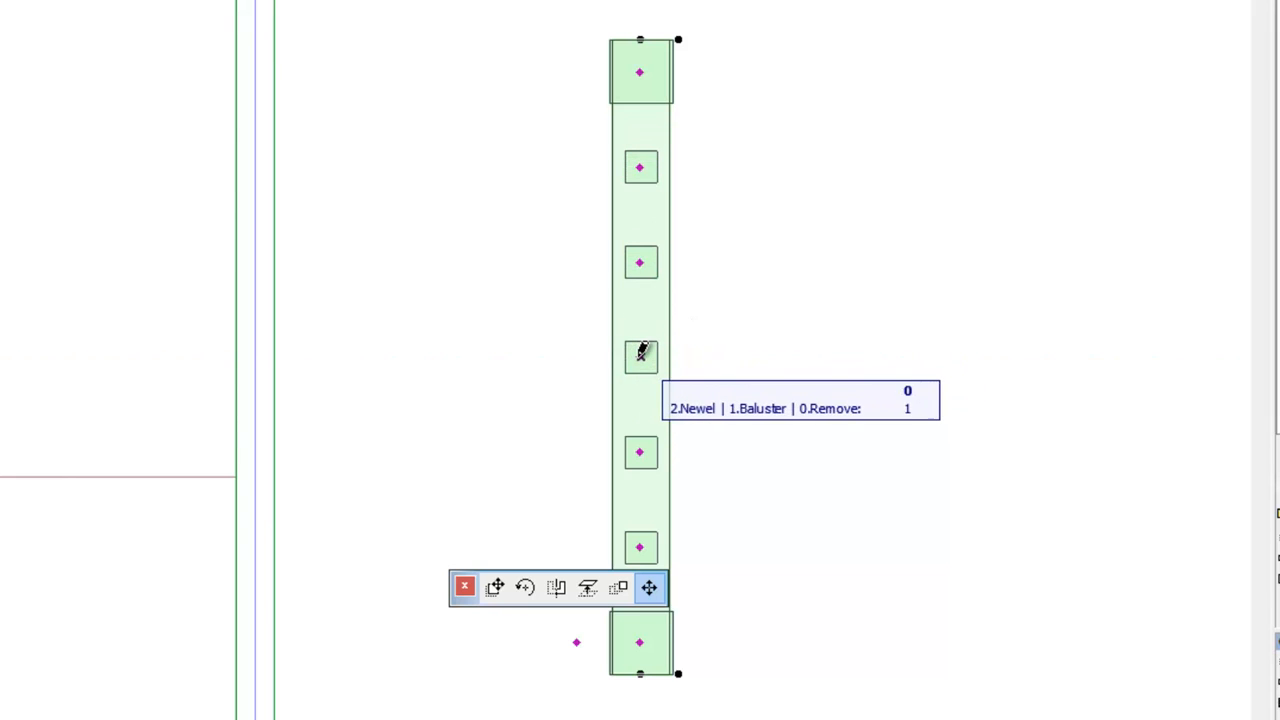
text(2)
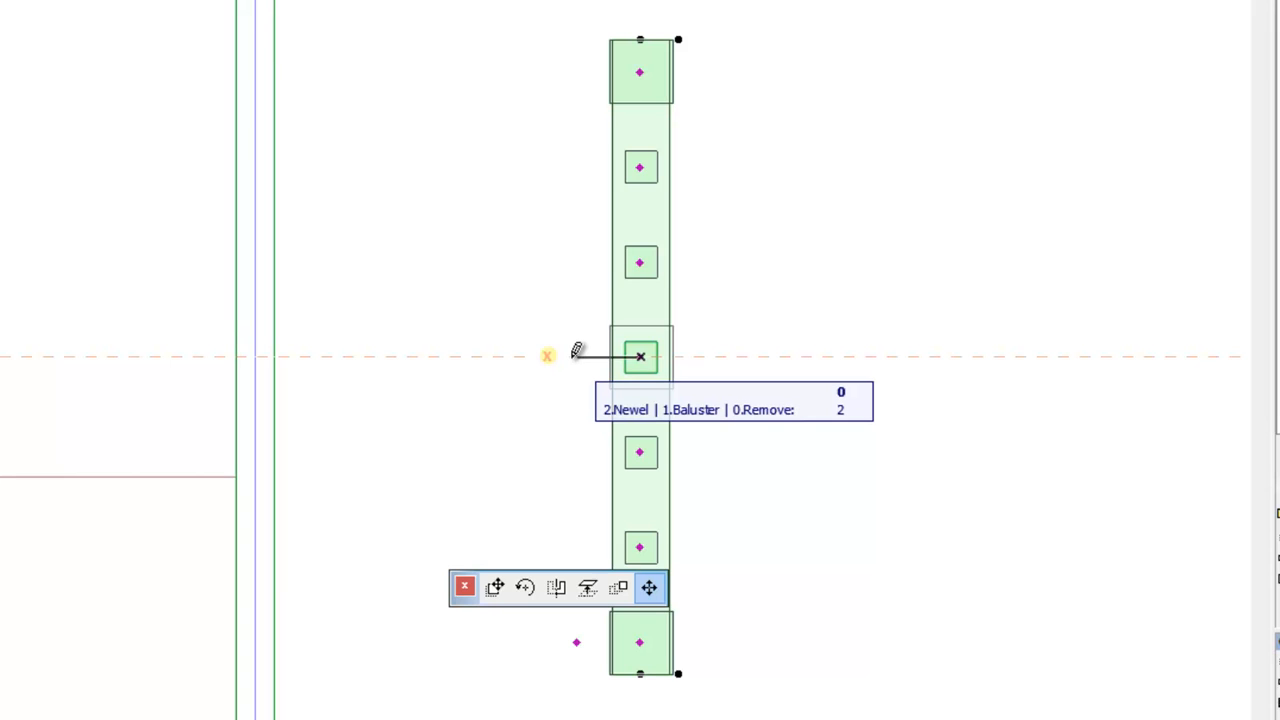
key(Return)
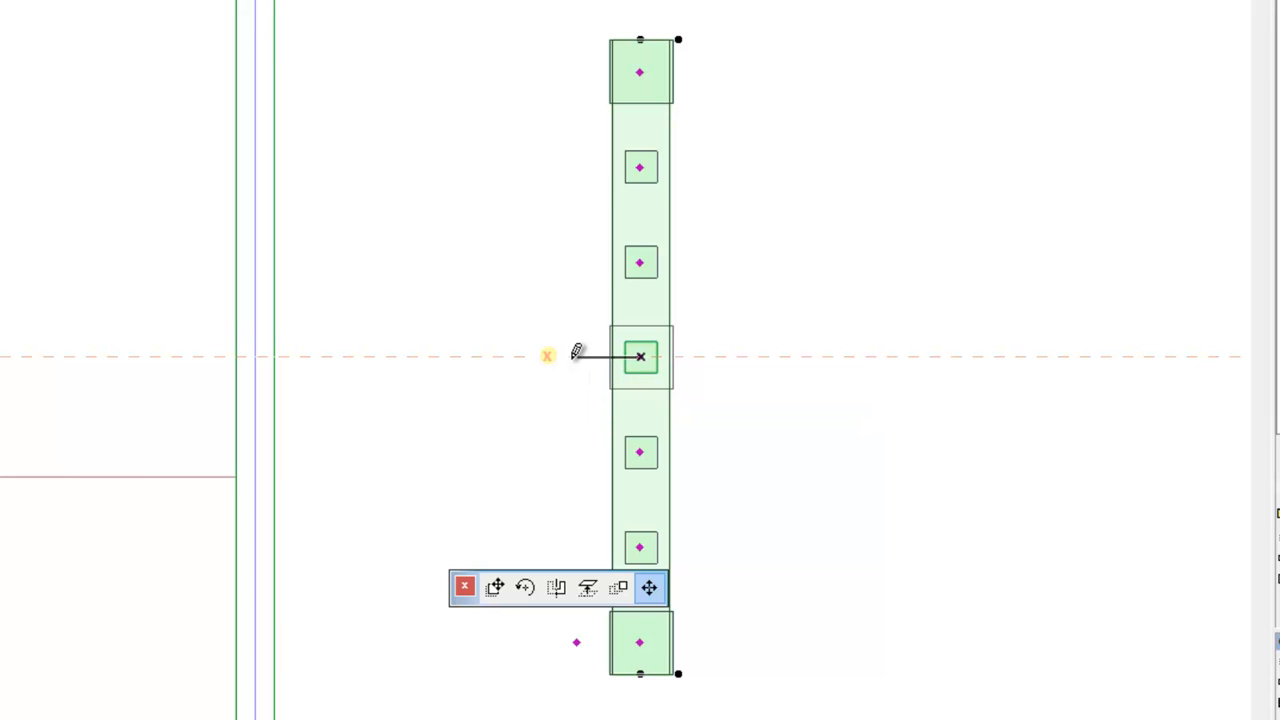
click(645, 356)
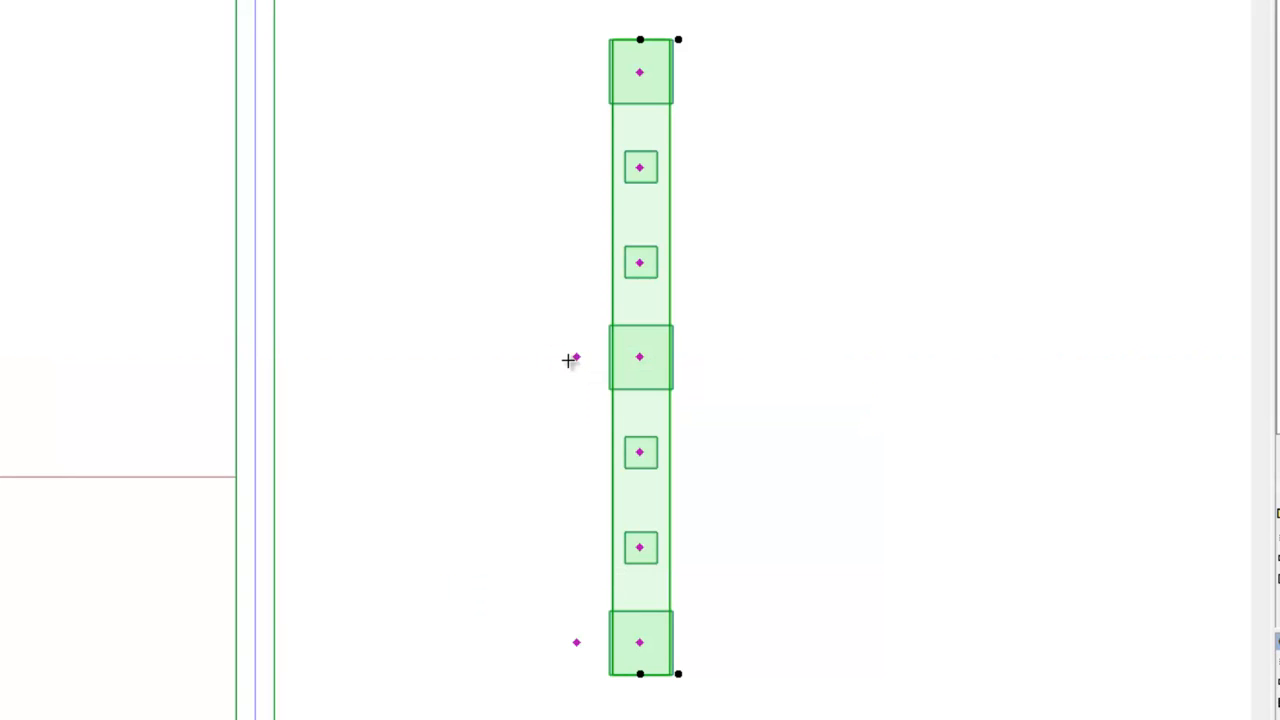
Remove the baluster just above the middle newel with type value 0, and shift the baluster below that newel upward in plan
click(641, 260)
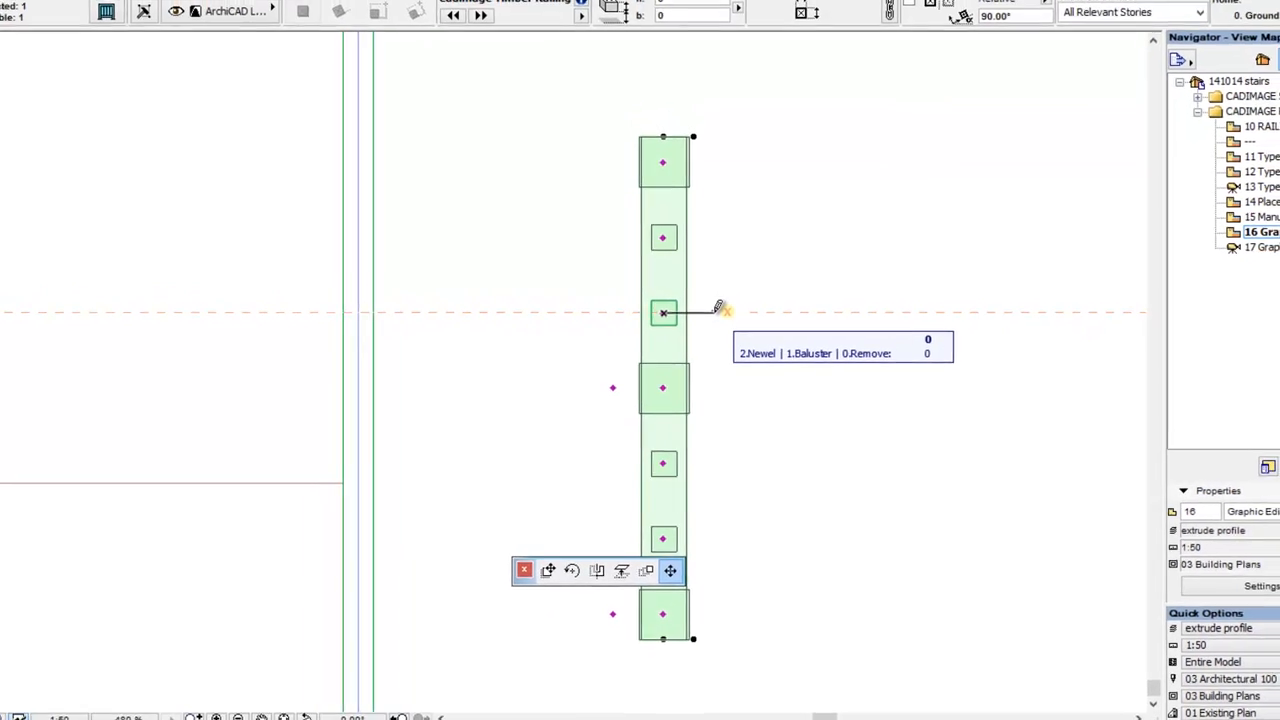
click(705, 261)
click(640, 452)
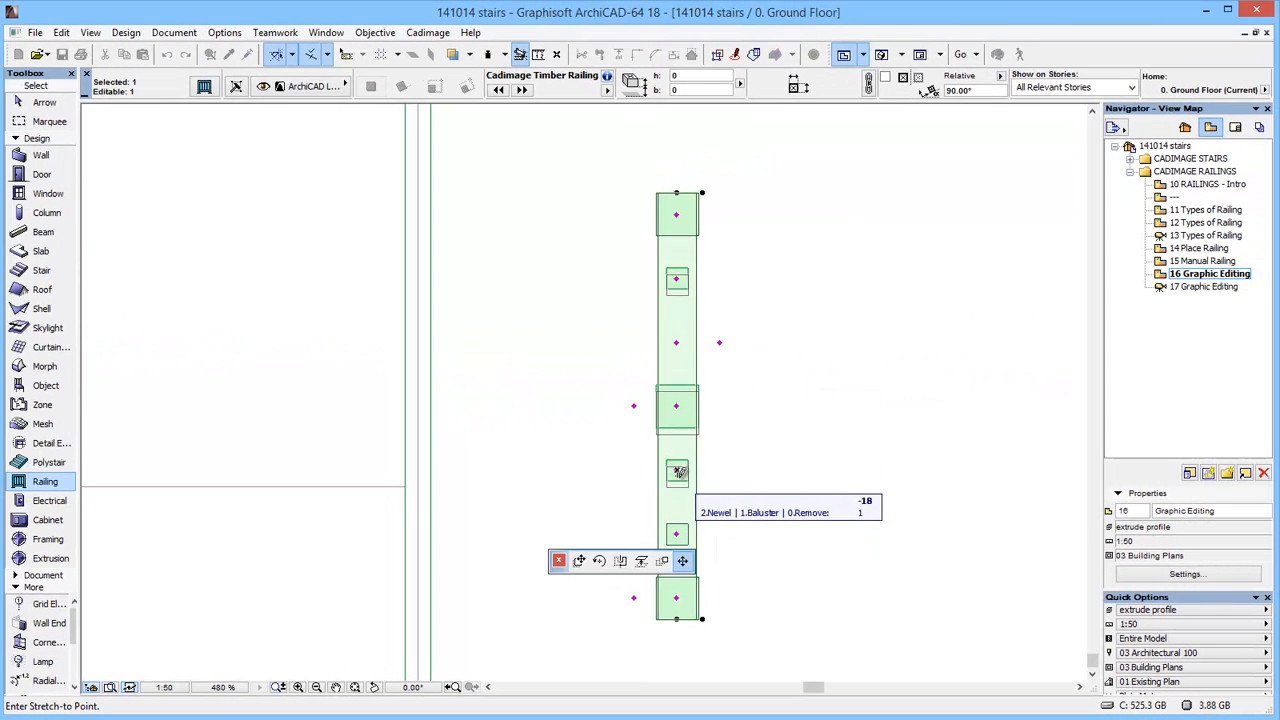
click(677, 440)
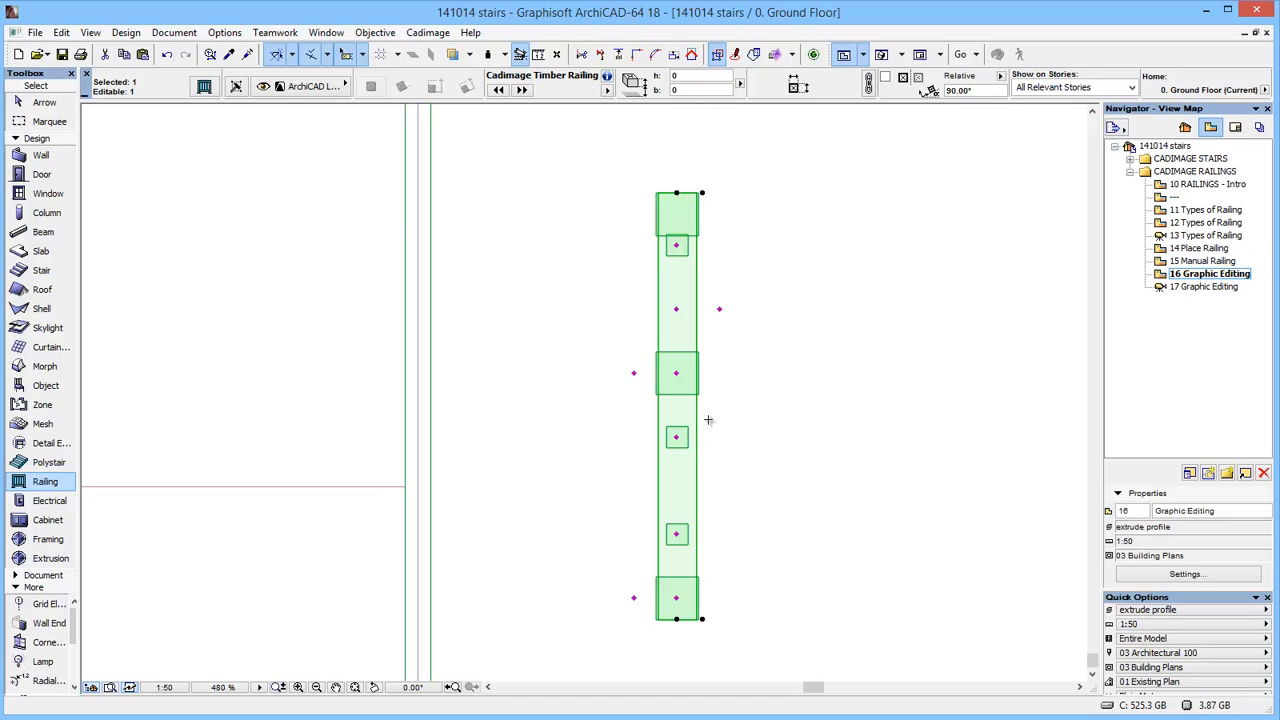
Open the selection settings of the timber railing
key(ctrl+t)
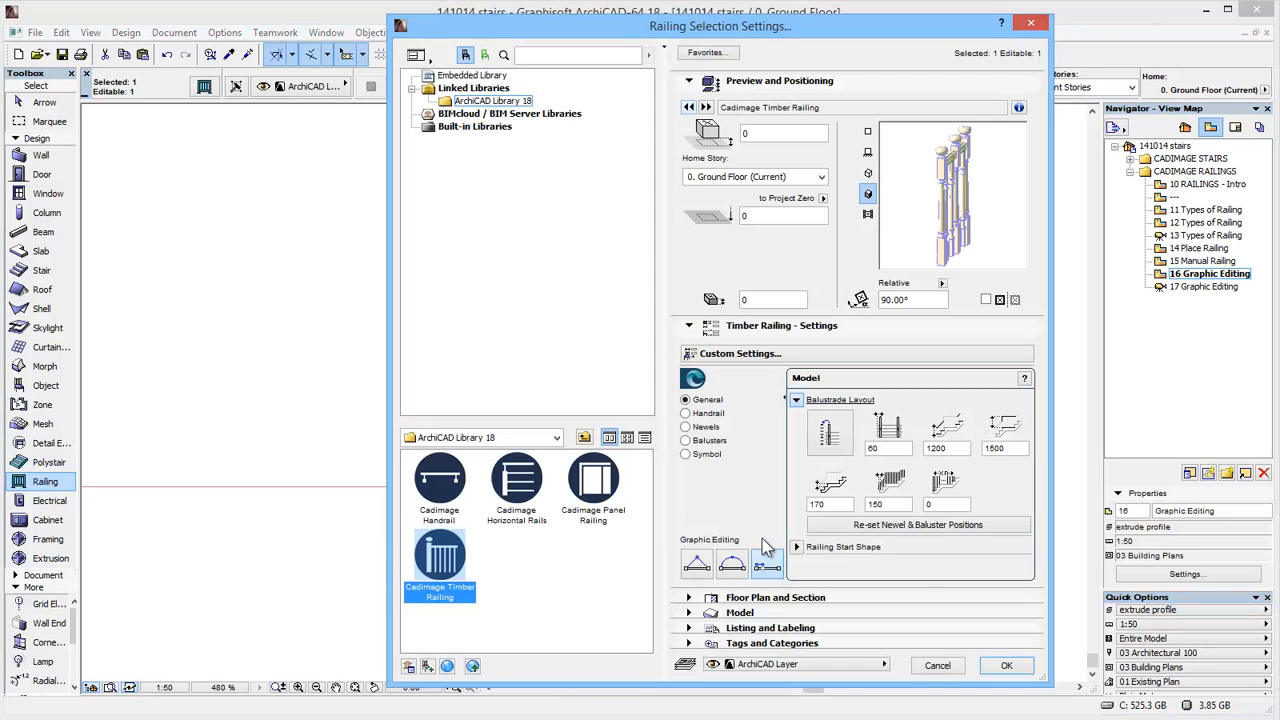